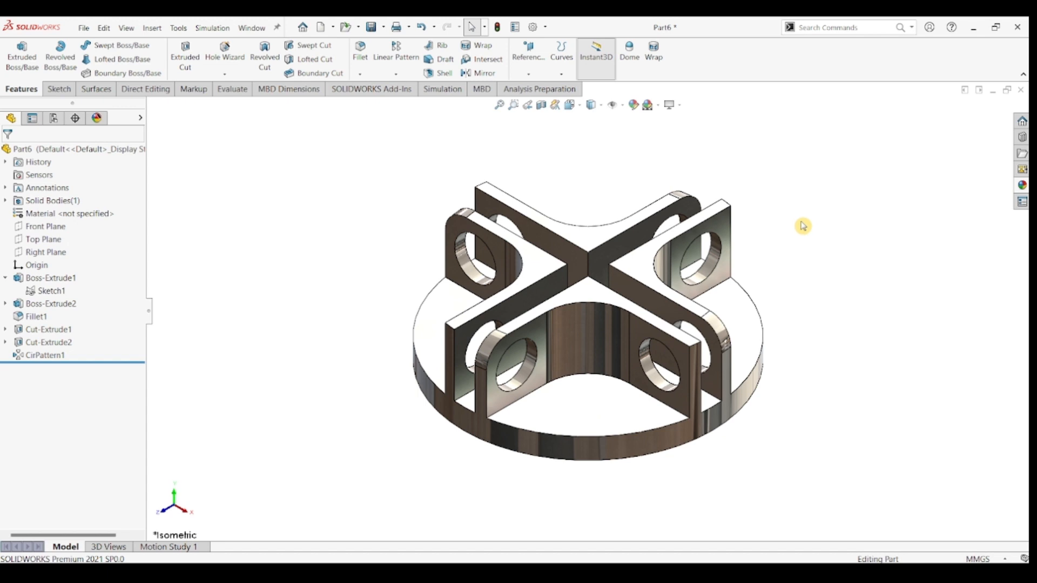
Create a new part document and start a sketch on the Top Plane.
left_click(85, 30)
left_click(95, 47)
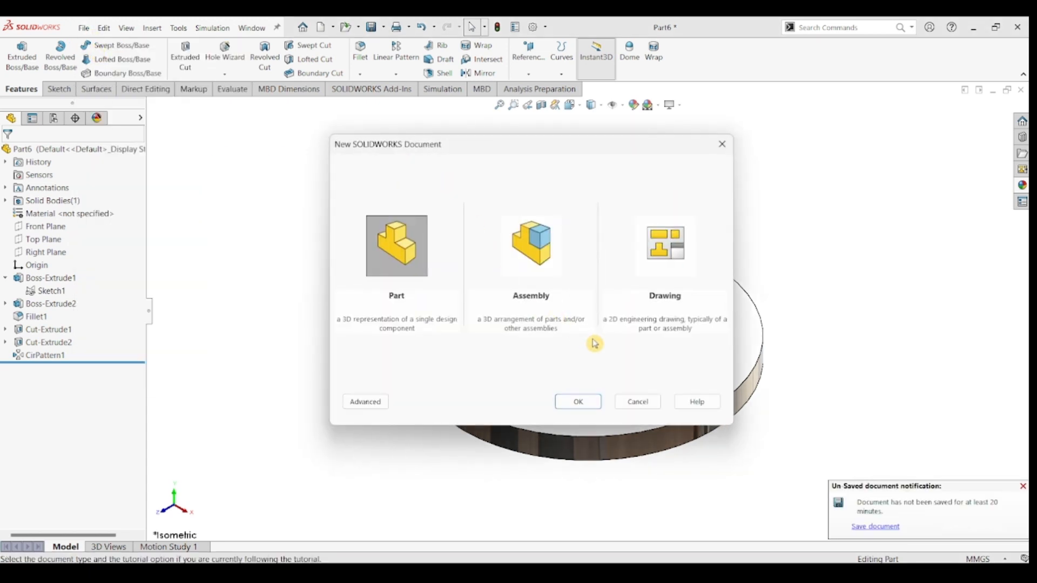
left_click(579, 404)
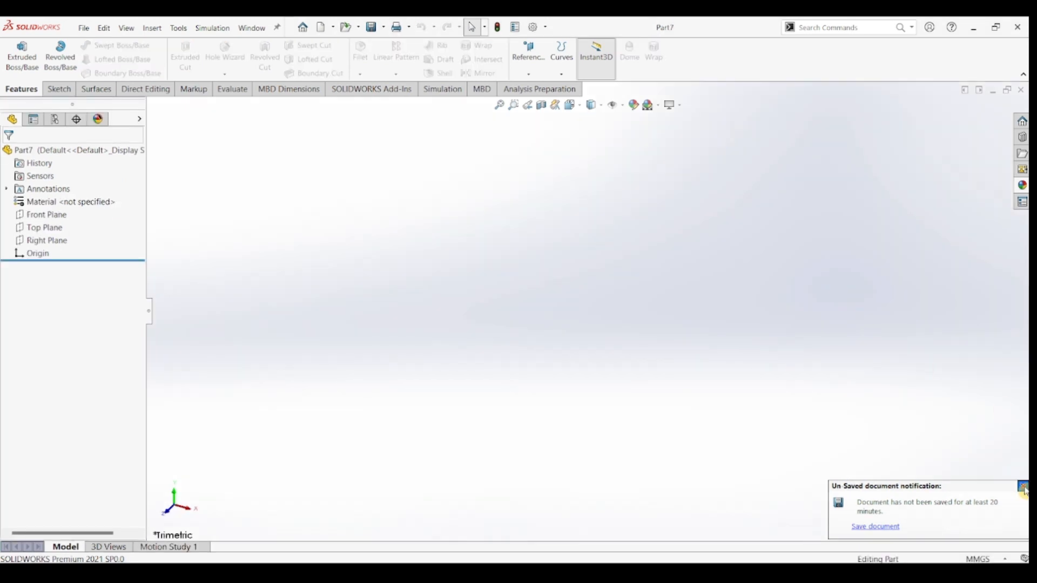
left_click(62, 91)
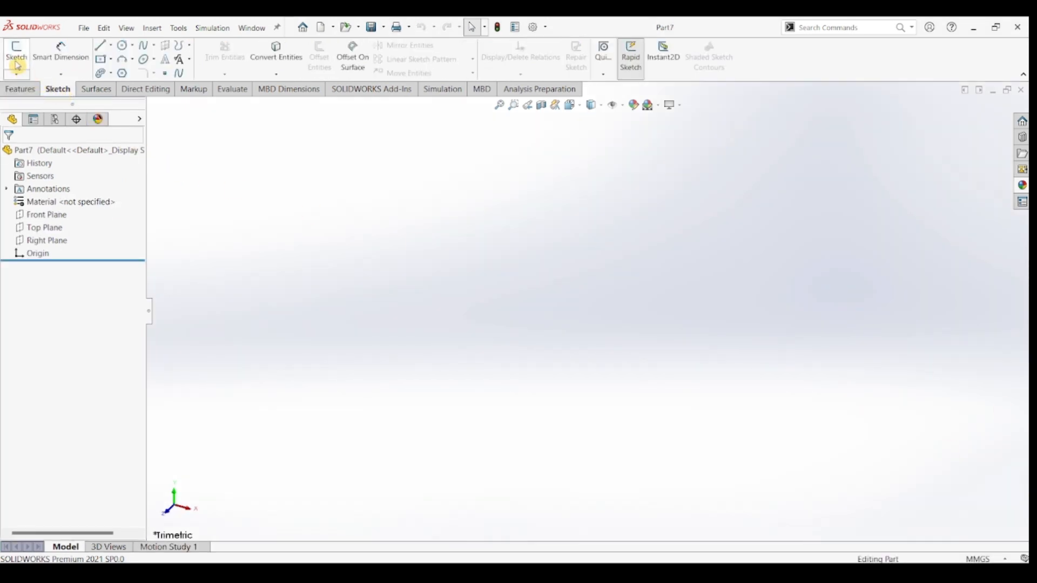
left_click(15, 59)
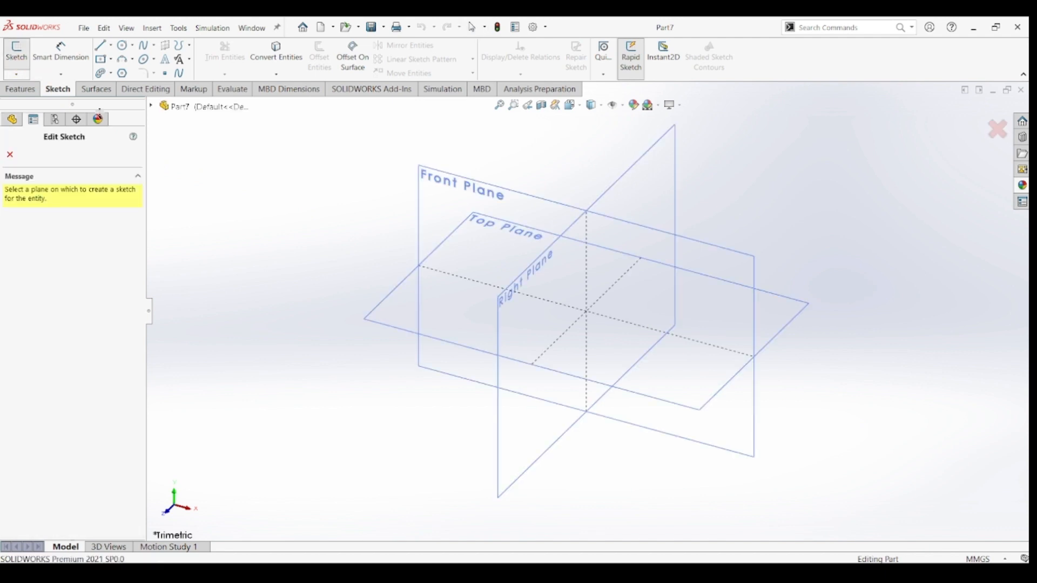
left_click(409, 324)
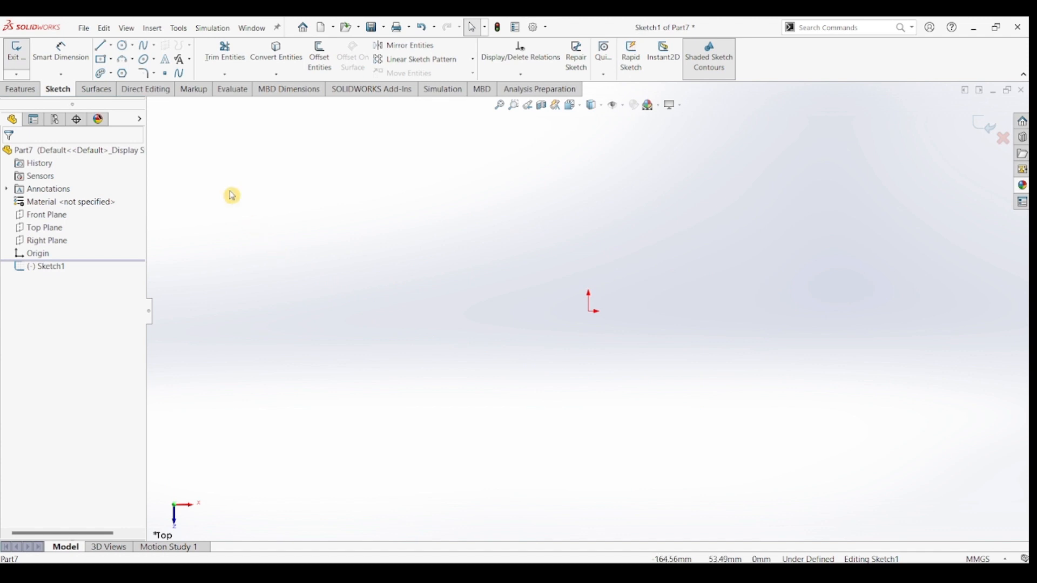
Sketch a circle centred on the origin and set its diameter to 120 mm.
left_click(122, 48)
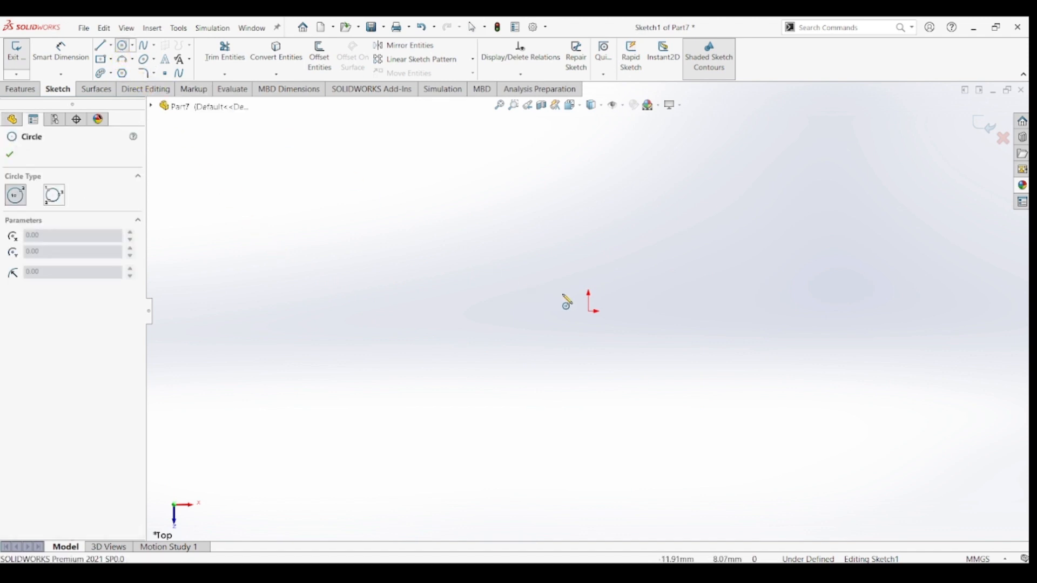
left_click(590, 311)
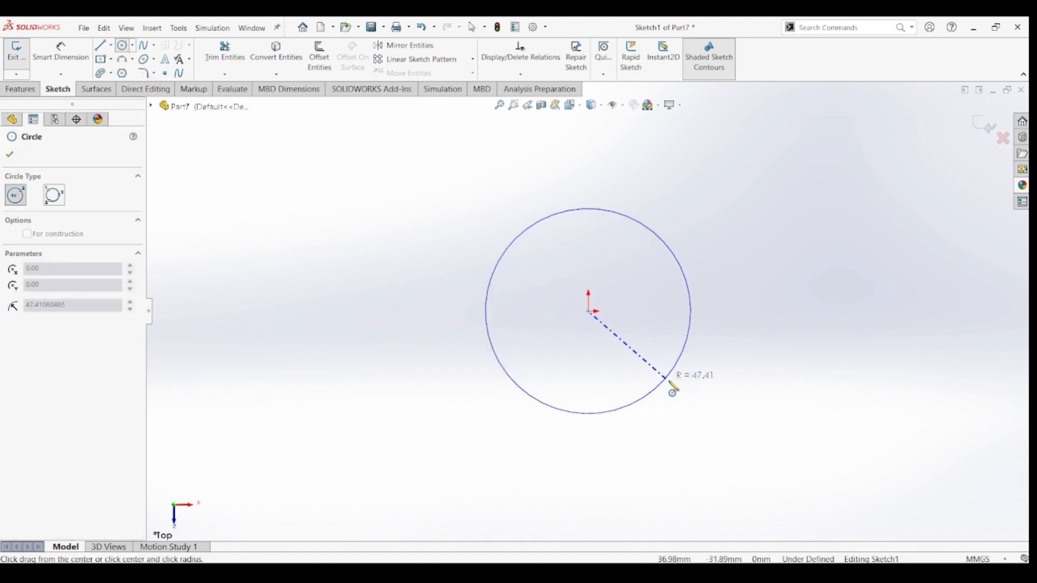
left_click(693, 399)
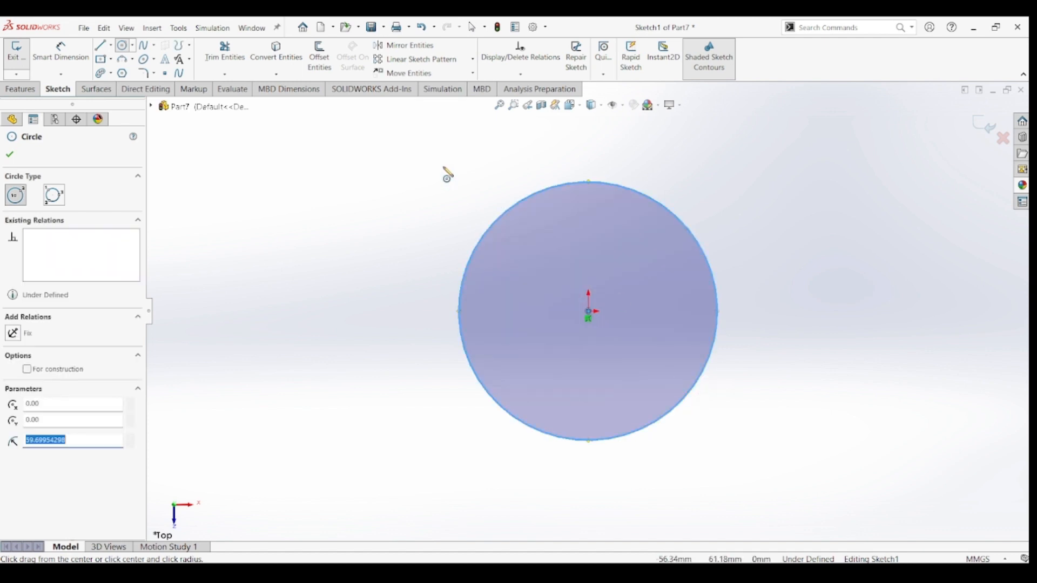
left_click(80, 63)
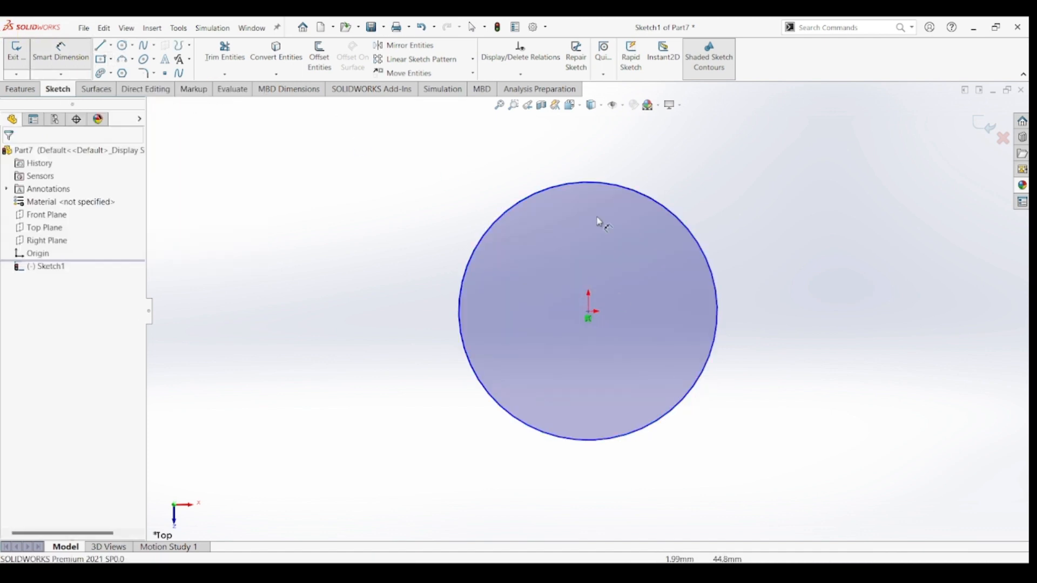
left_click(718, 274)
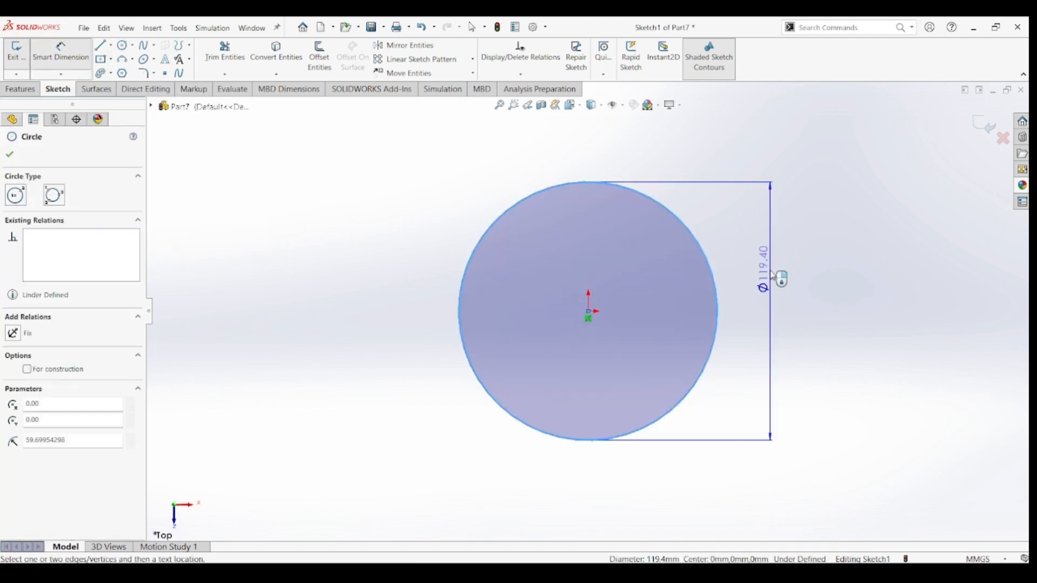
left_click(775, 276)
type("120")
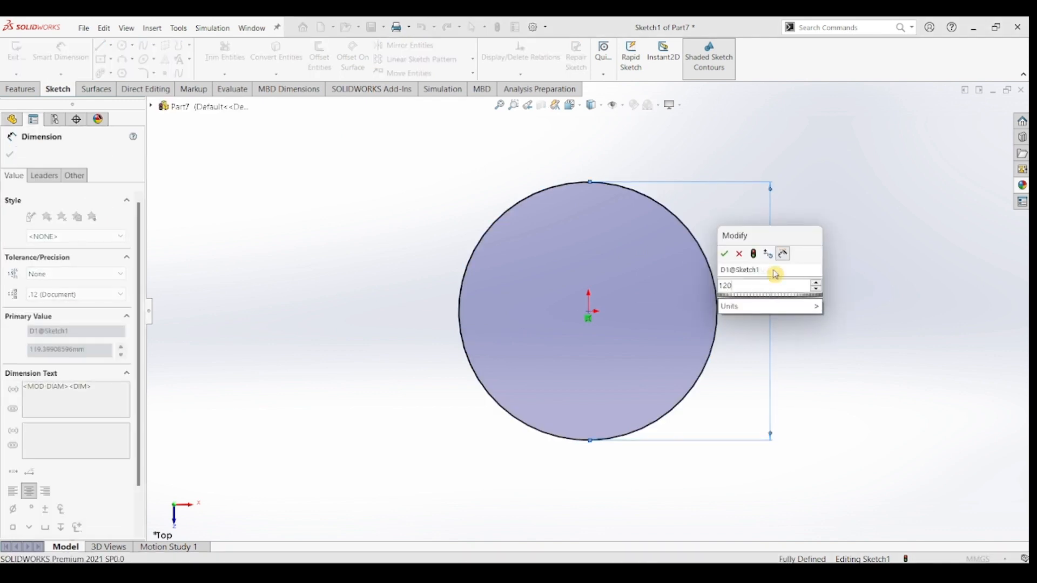
key("Return")
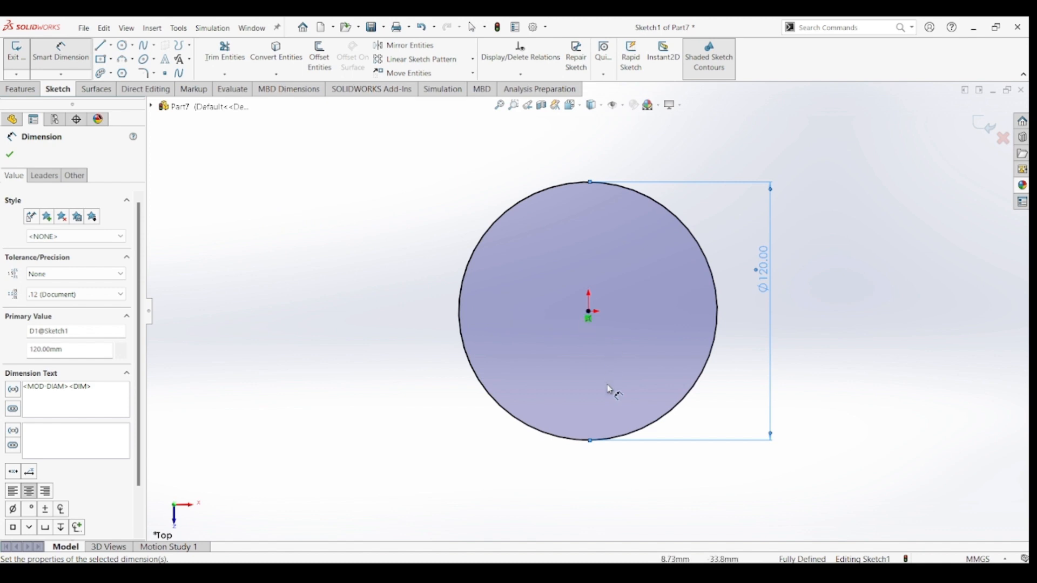
left_click(16, 174)
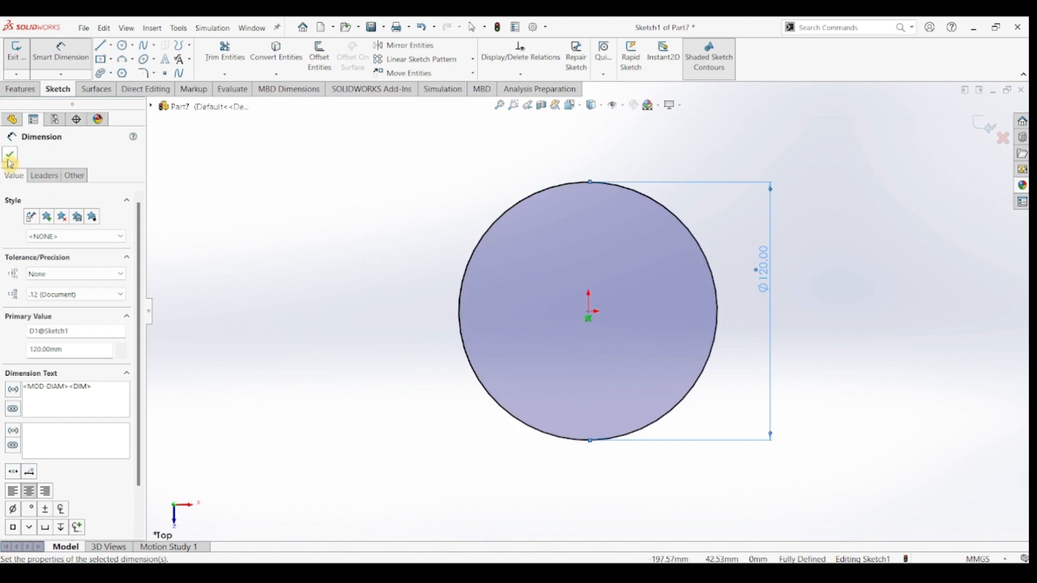
left_click(10, 157)
Draw a horizontal and a vertical centerline across the full circle, joining its opposite quadrant points.
left_click(111, 45)
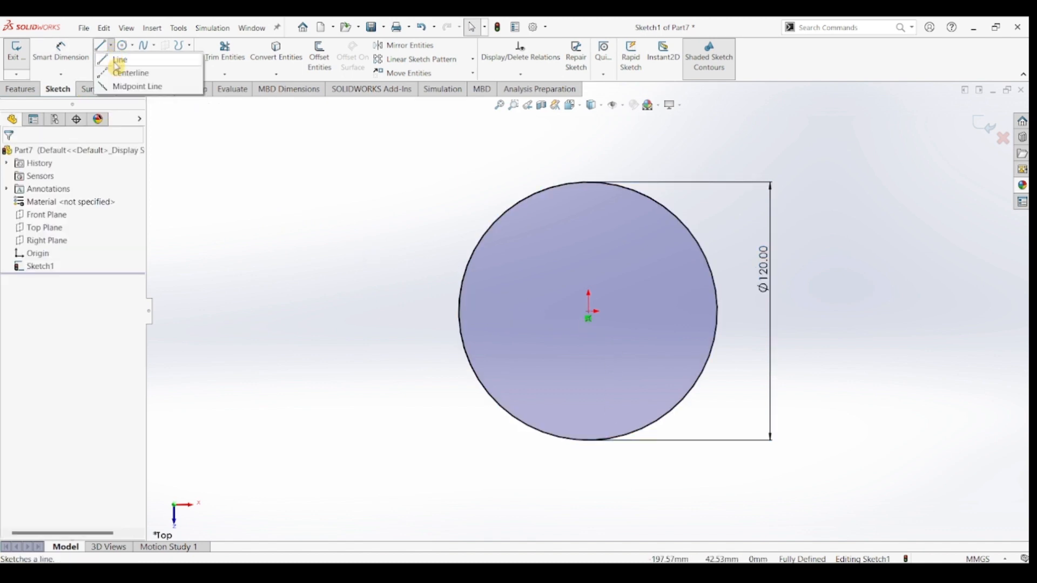
left_click(129, 73)
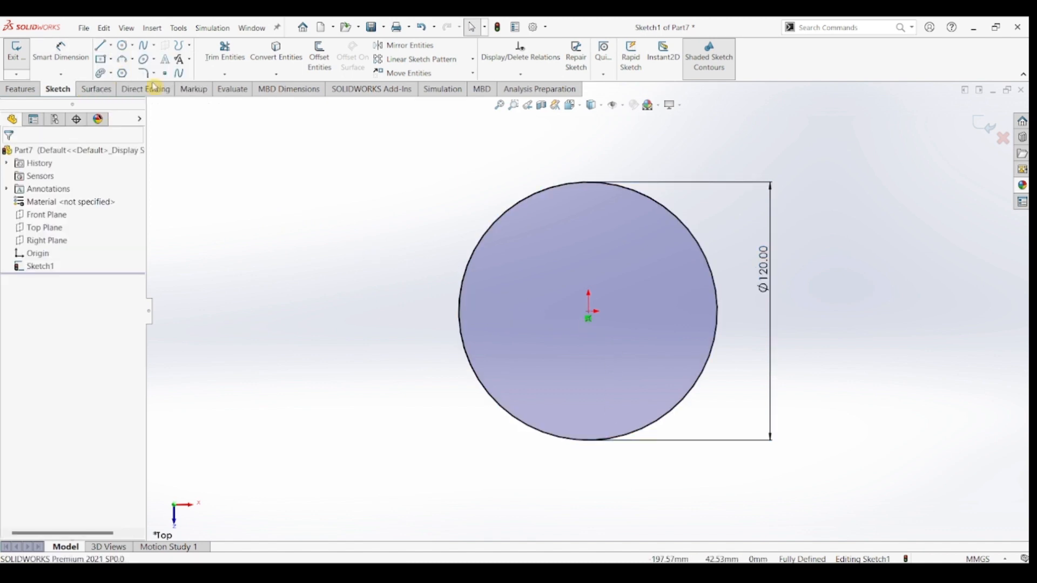
left_click(460, 312)
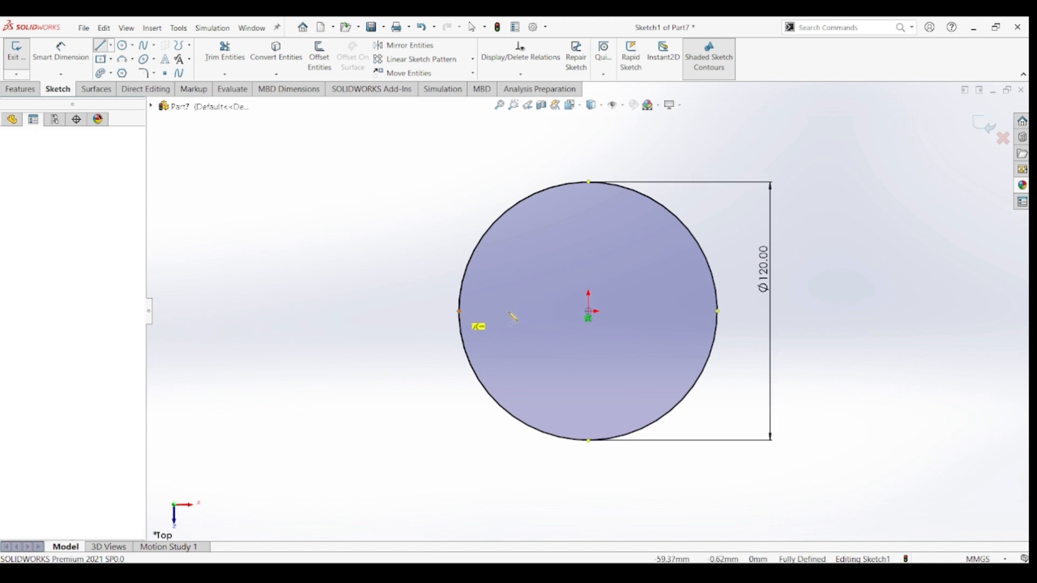
left_click(718, 311)
key("Escape")
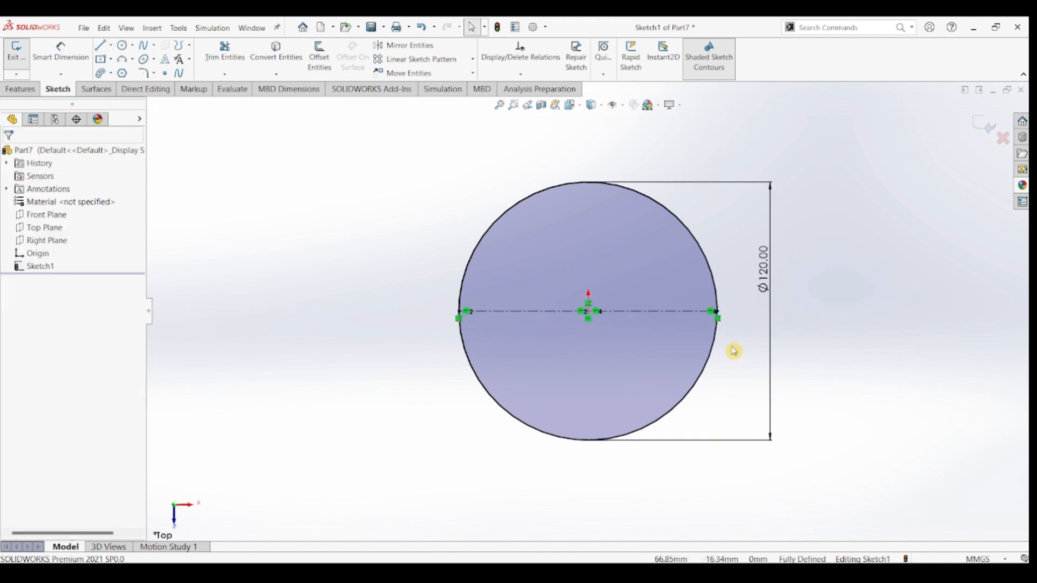
key("Return")
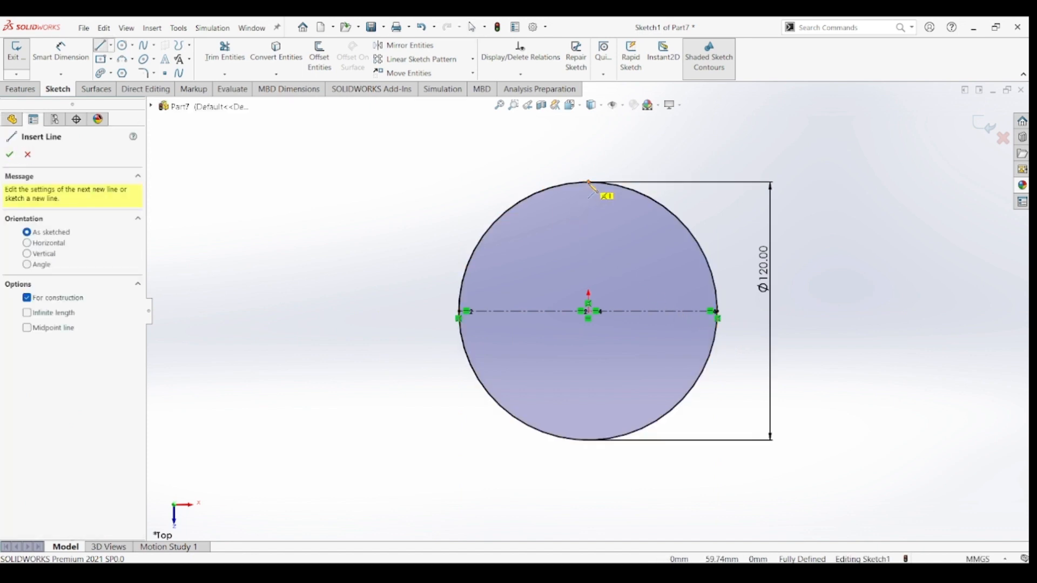
left_click(588, 182)
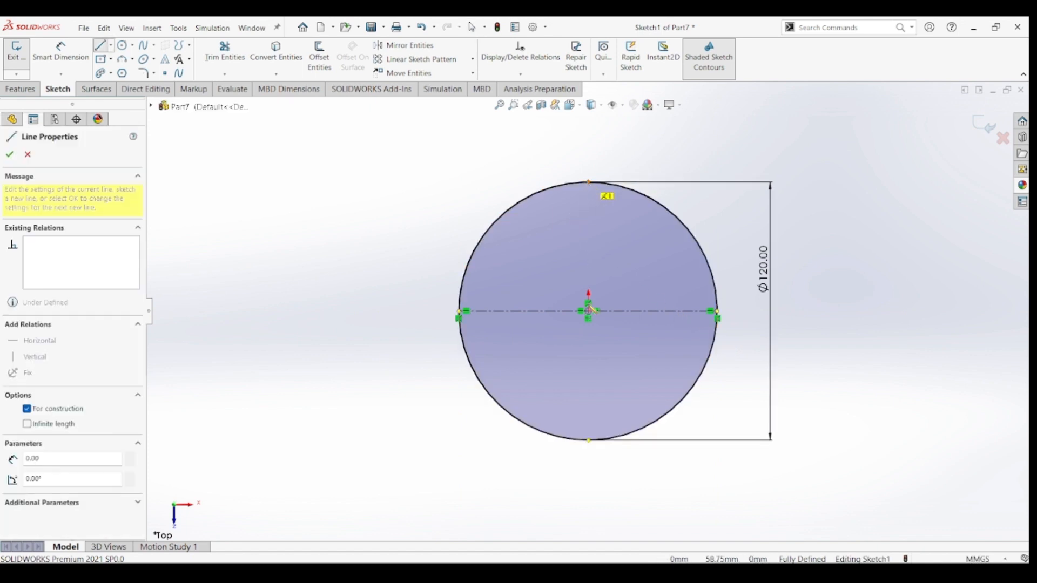
left_click(588, 441)
key("Escape")
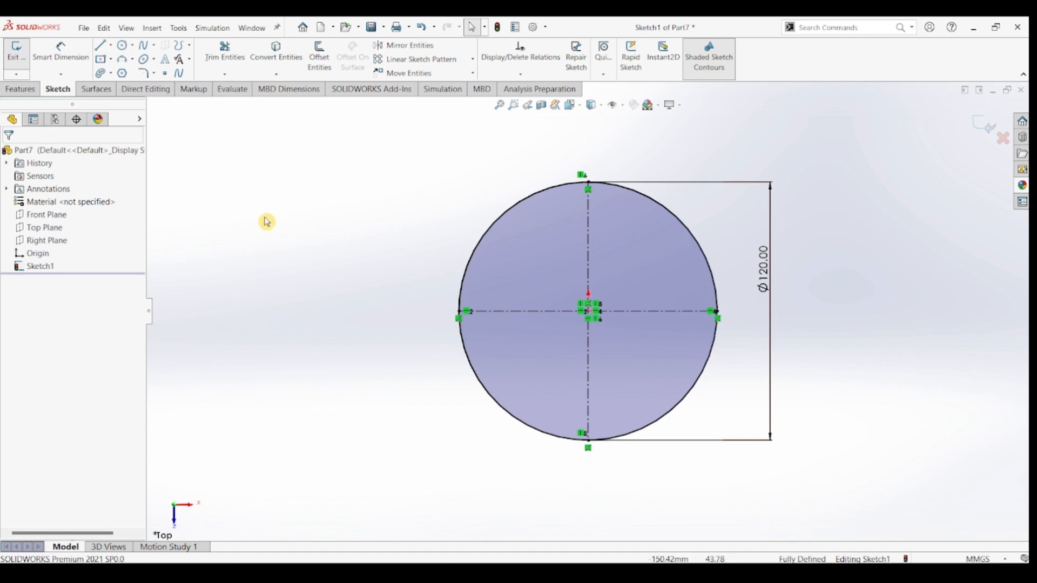
Sketch two connected lines in the circle's lower-left quarter: a horizontal one about 51 mm long from the circle, then a vertical one down to the circle.
left_click(101, 46)
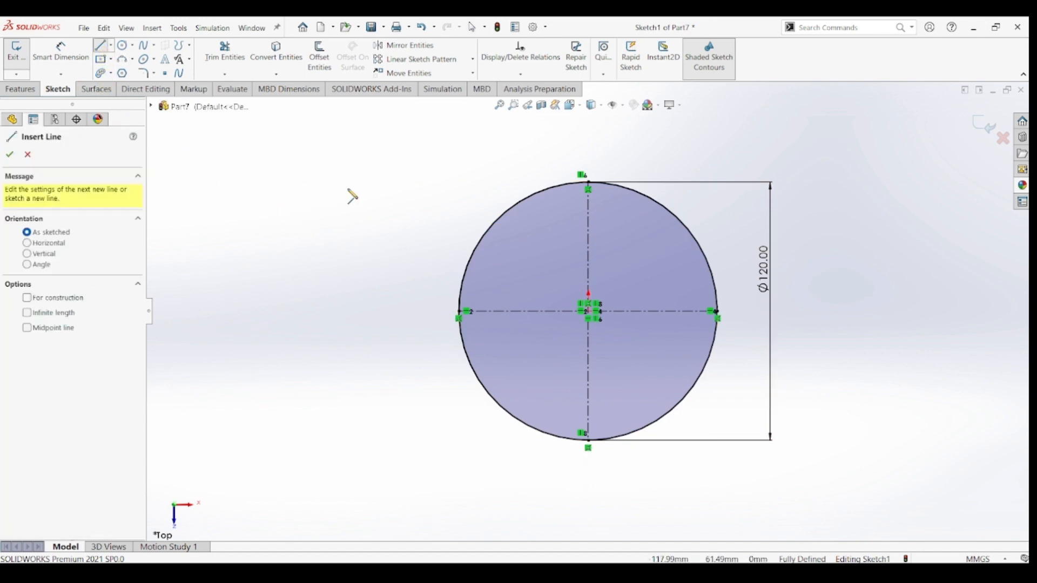
left_click(463, 335)
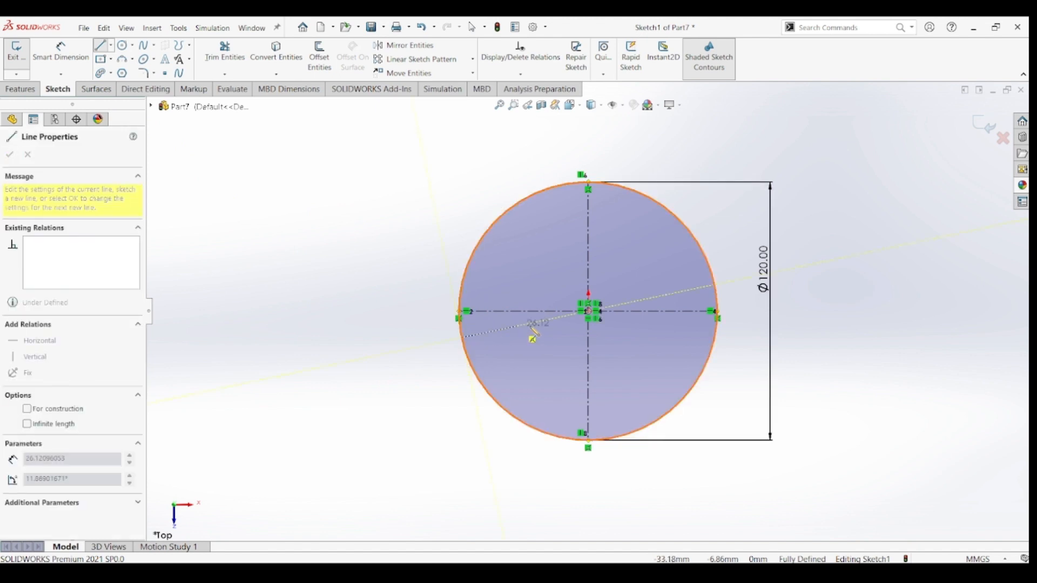
left_click(571, 337)
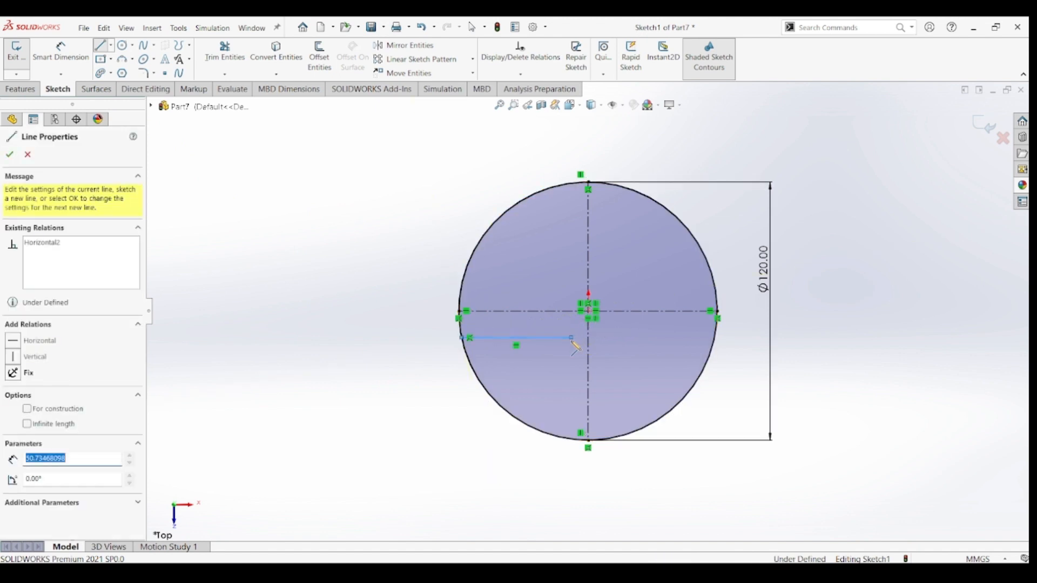
left_click(571, 440)
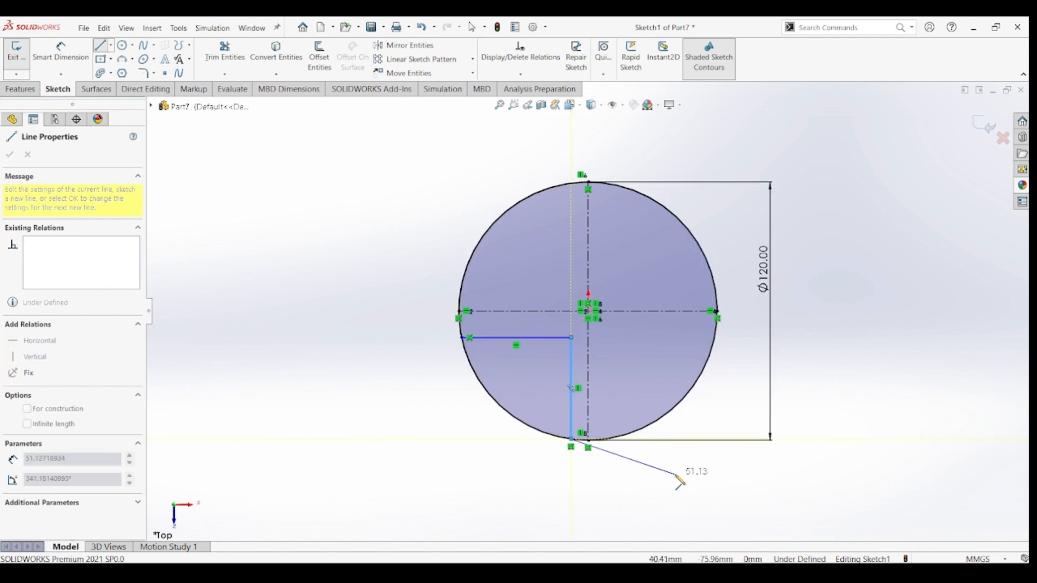
key("Escape")
key("Escape")
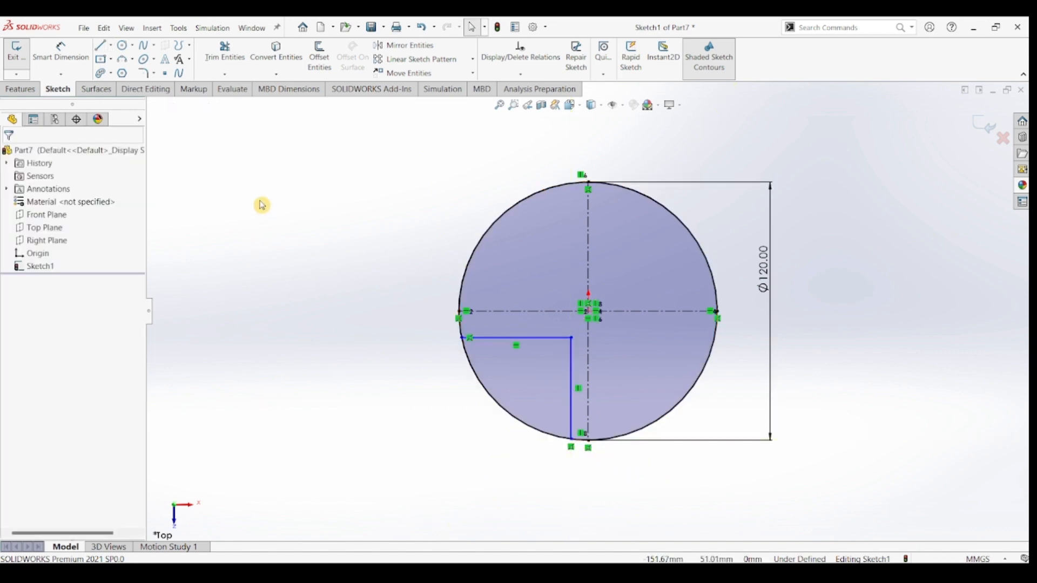
Dimension the horizontal line 5 mm from the horizontal centerline.
left_click(61, 51)
left_click(535, 313)
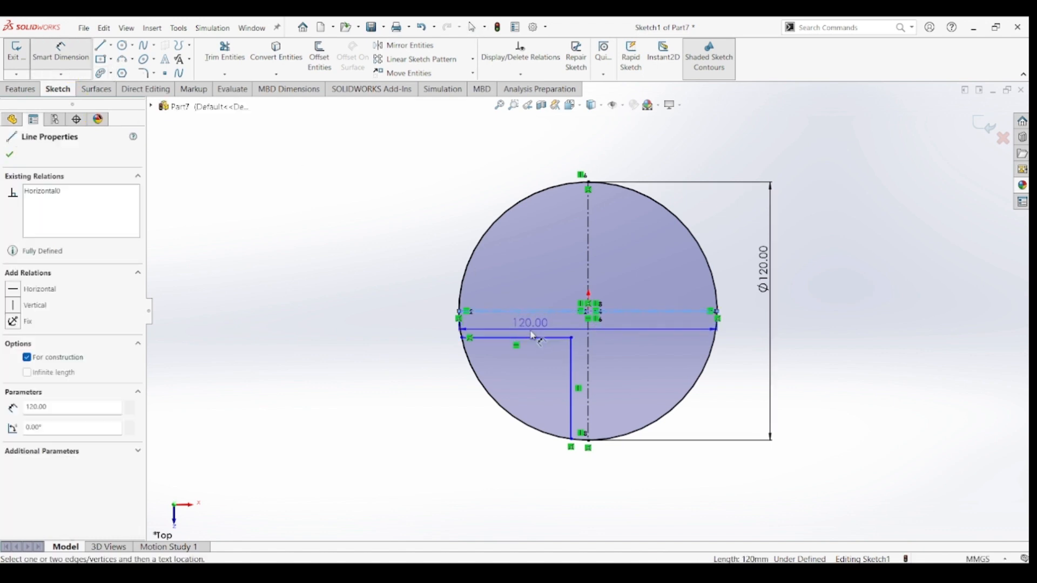
left_click(532, 339)
left_click(426, 336)
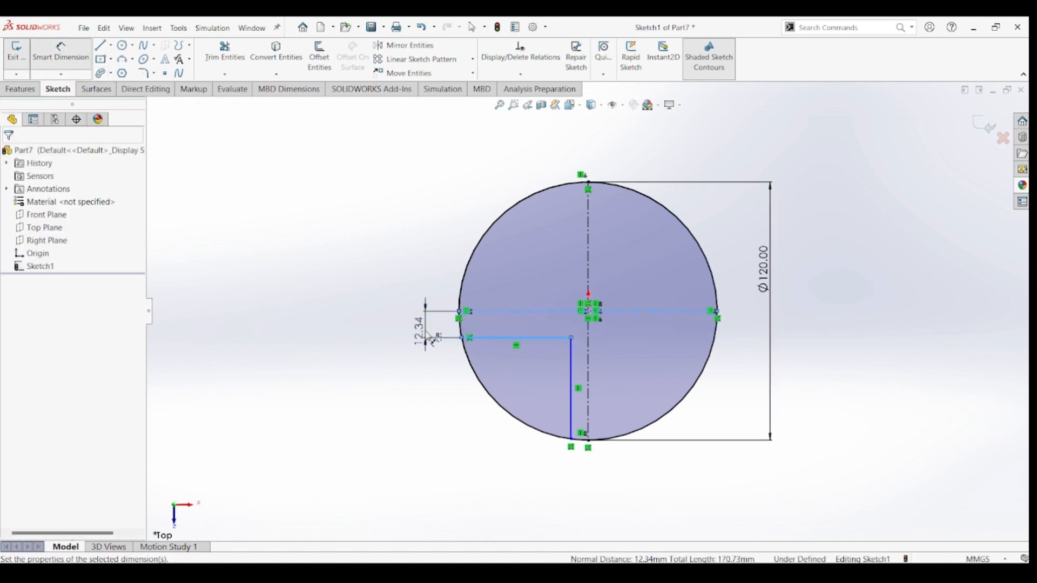
type("5")
key("Return")
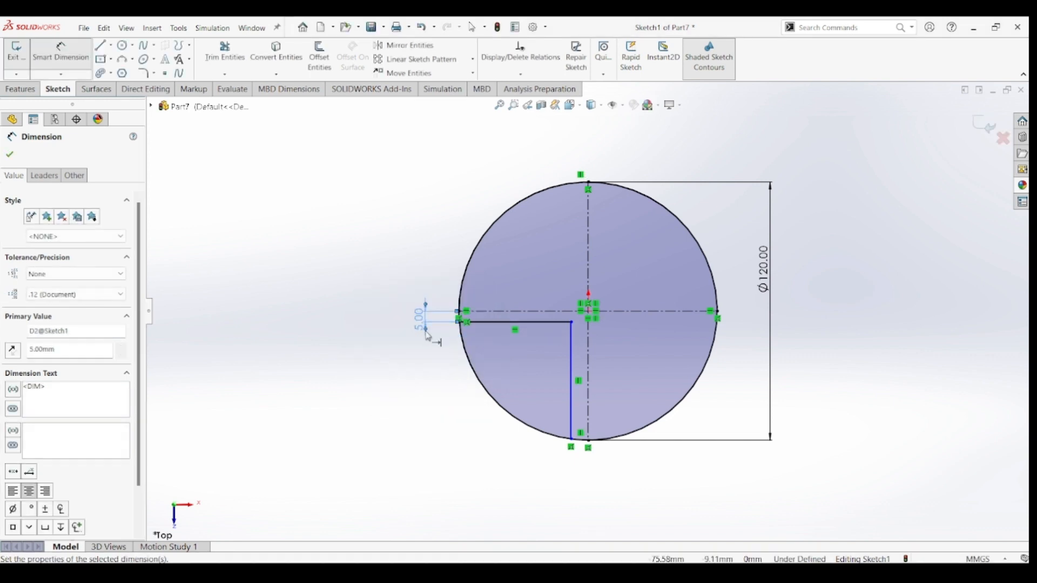
Dimension the vertical line 5 mm from the vertical centerline.
left_click(571, 430)
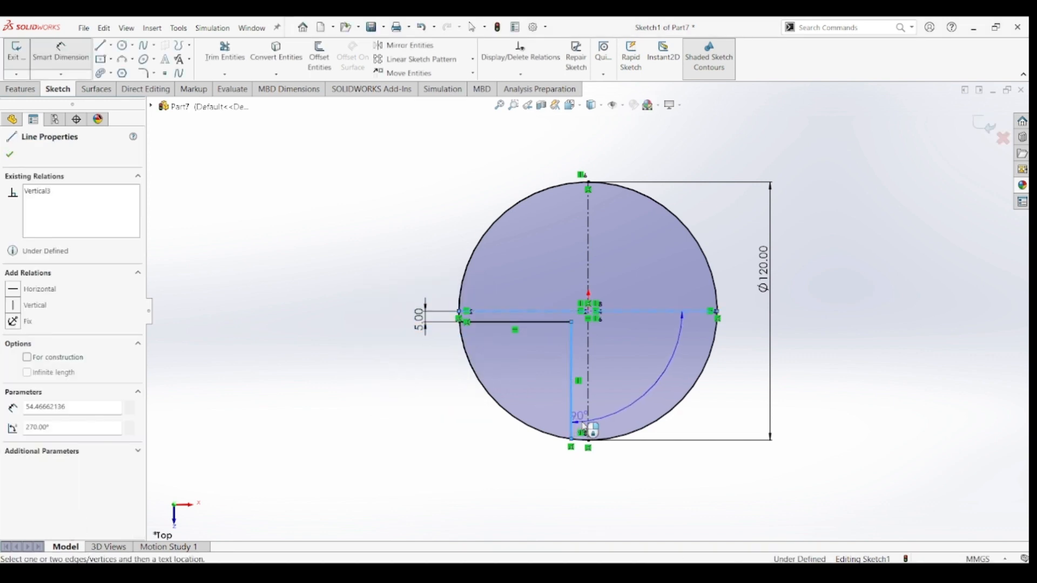
left_click(589, 428)
left_click(576, 473)
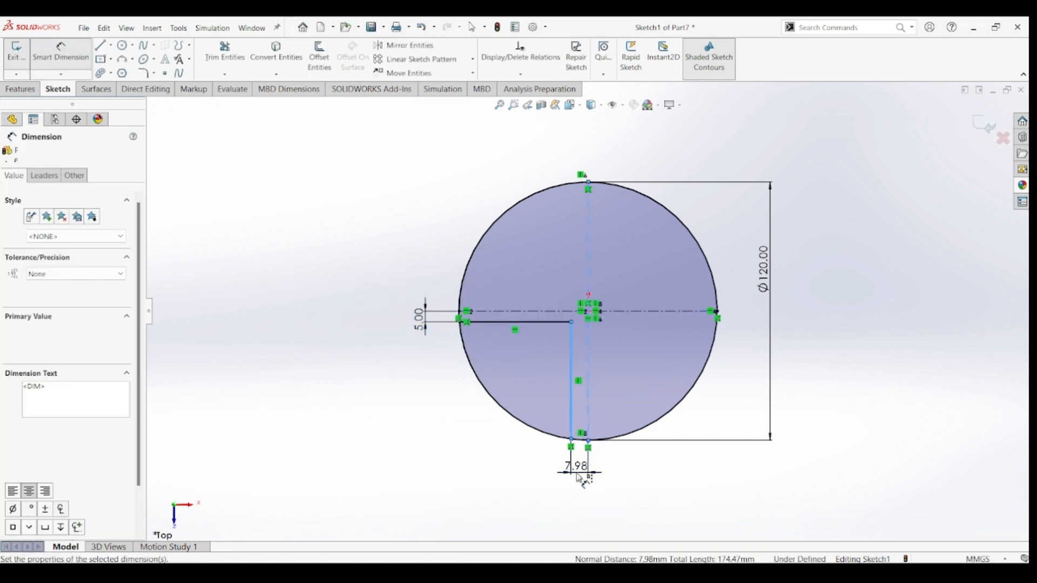
type("5")
key("Return")
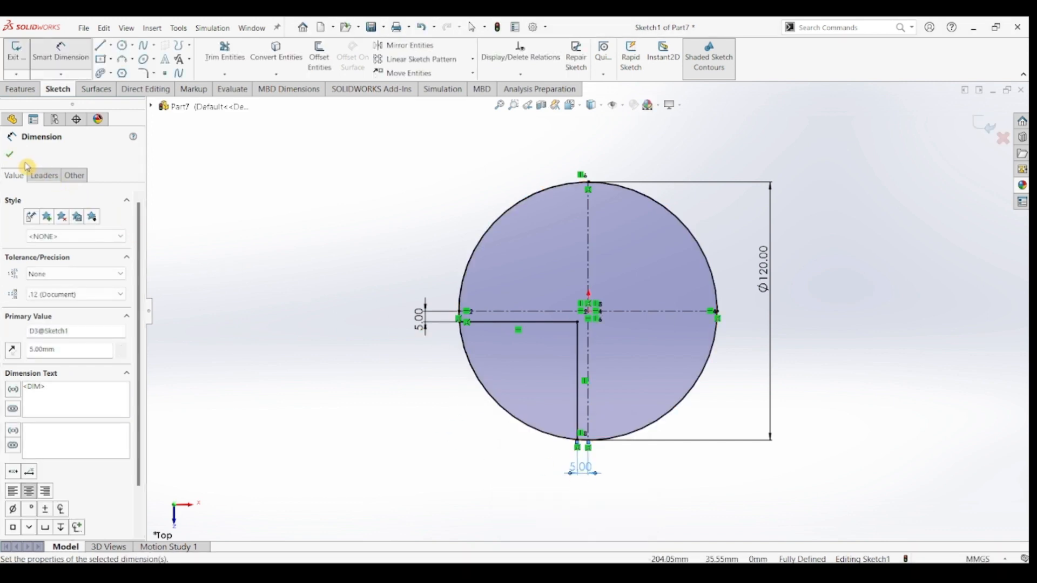
left_click(9, 155)
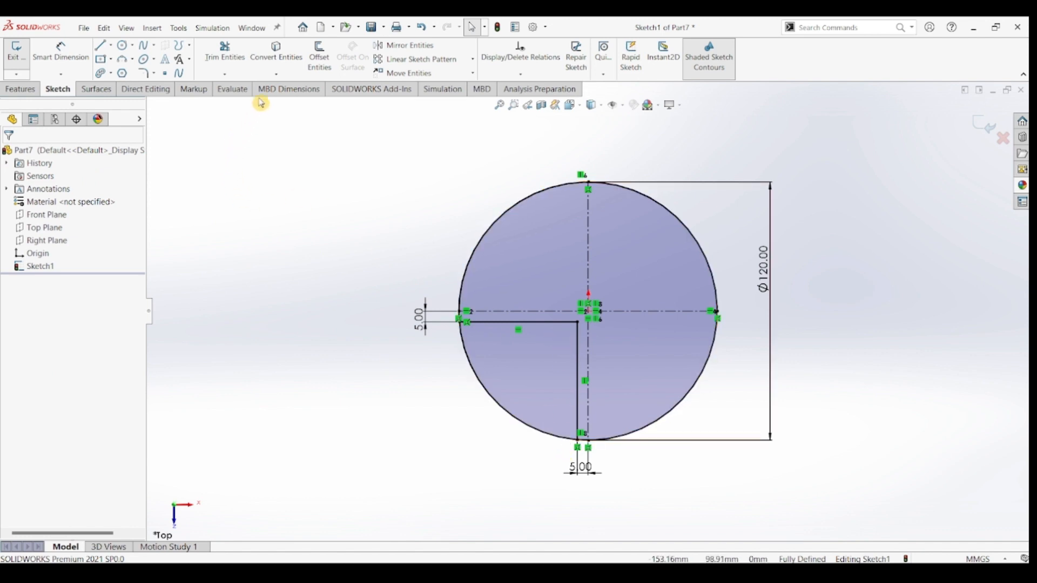
Offset the connected horizontal and vertical lines 5 mm away from the centerlines, into the circle's lower-left quarter.
left_click(319, 57)
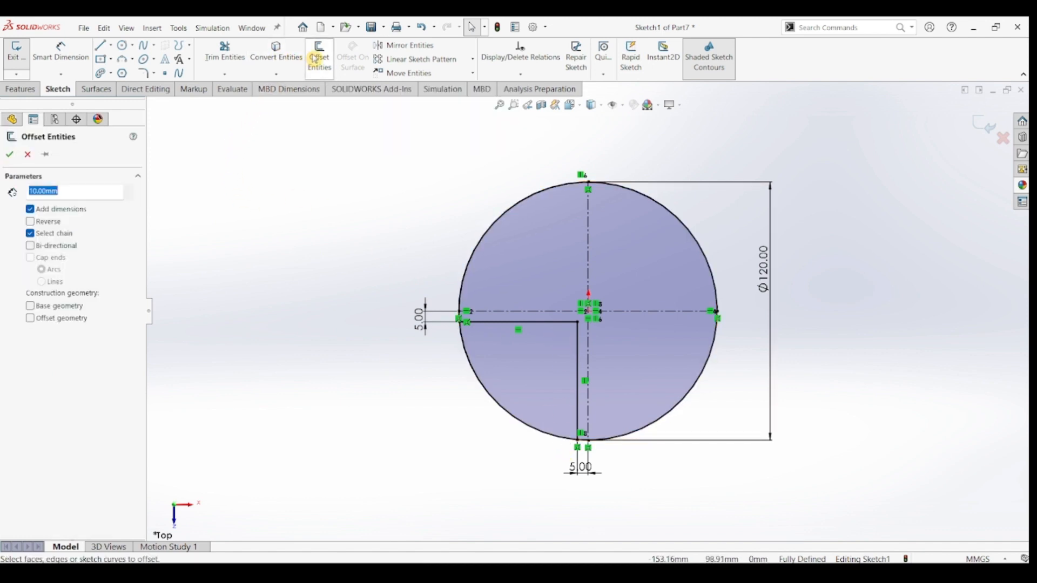
left_click(501, 324)
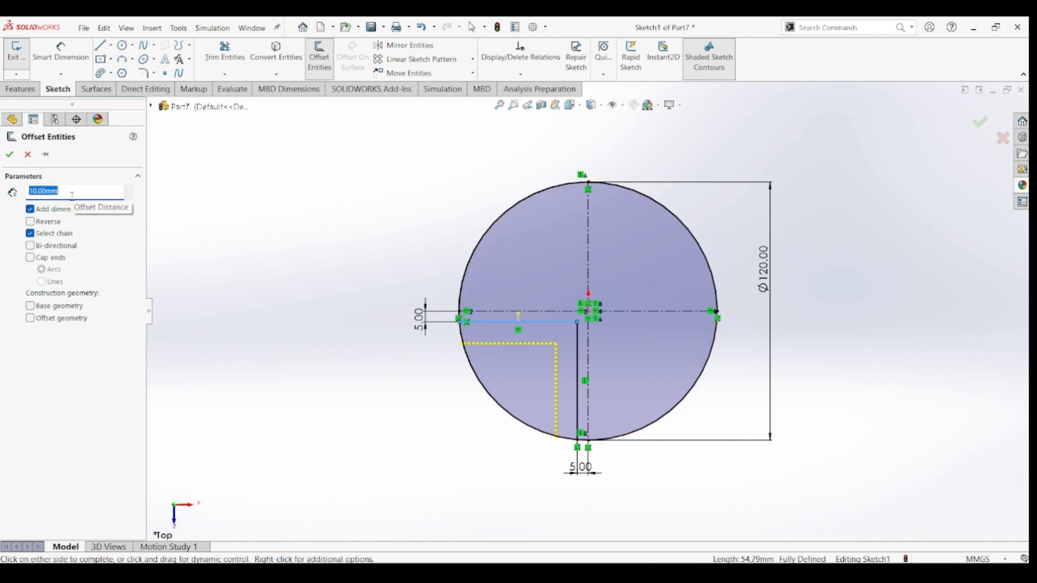
key("Return")
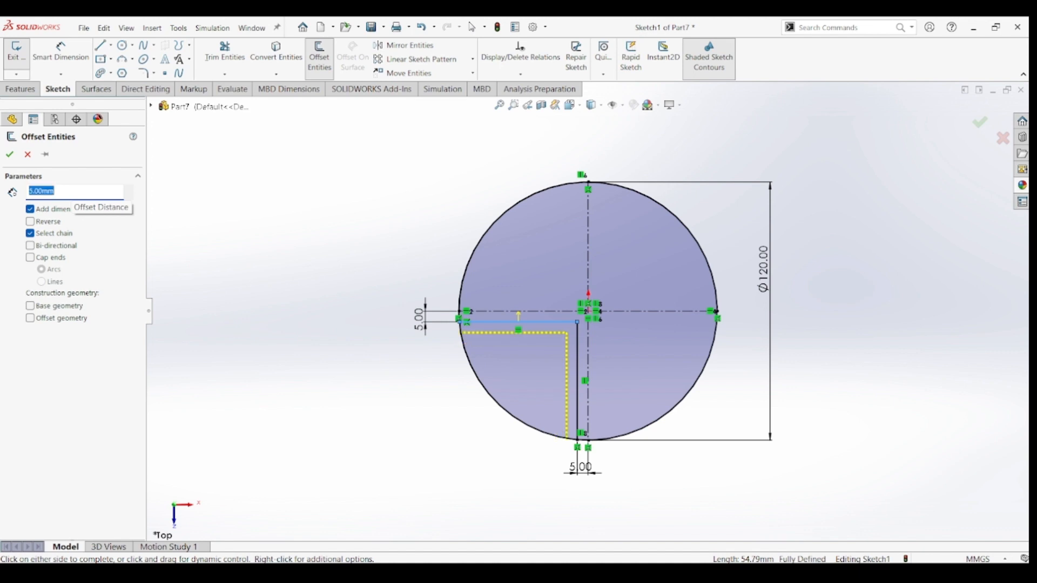
left_click(15, 157)
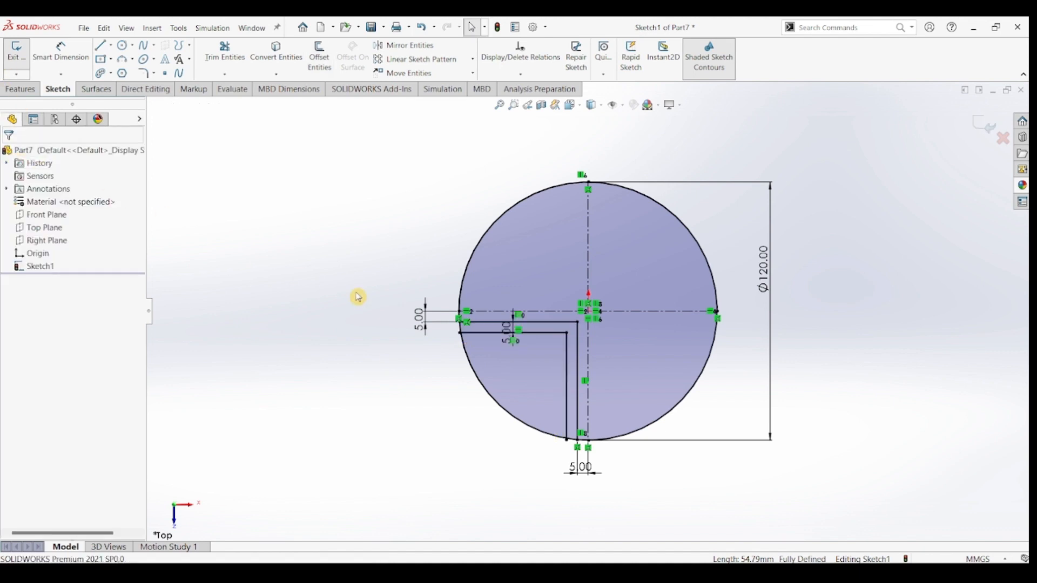
Trim the ends of both offset lines that stick out past the circle.
left_click(506, 357)
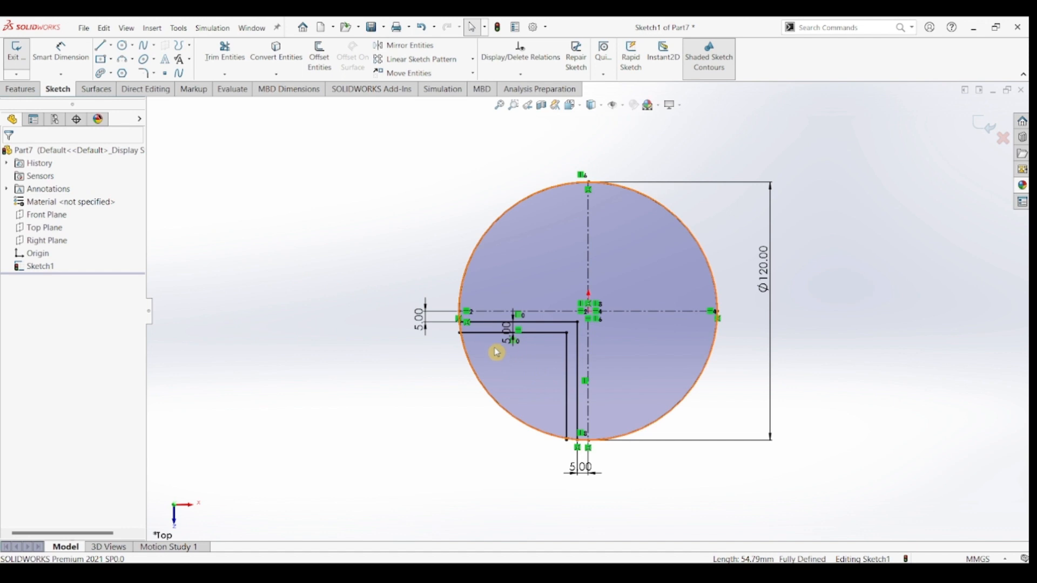
scroll(489, 348, "down", 8)
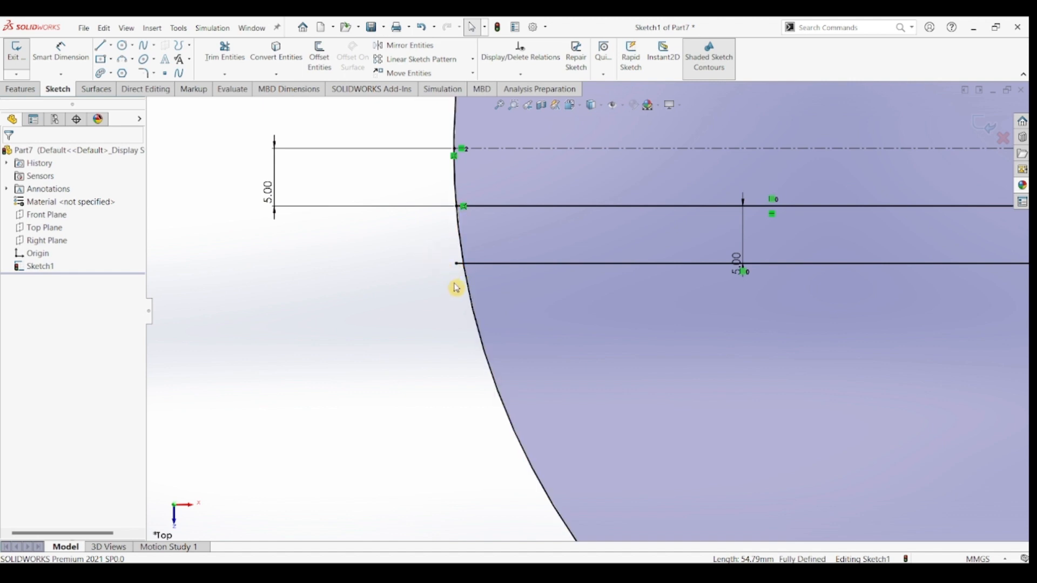
scroll(458, 287, "up", 7)
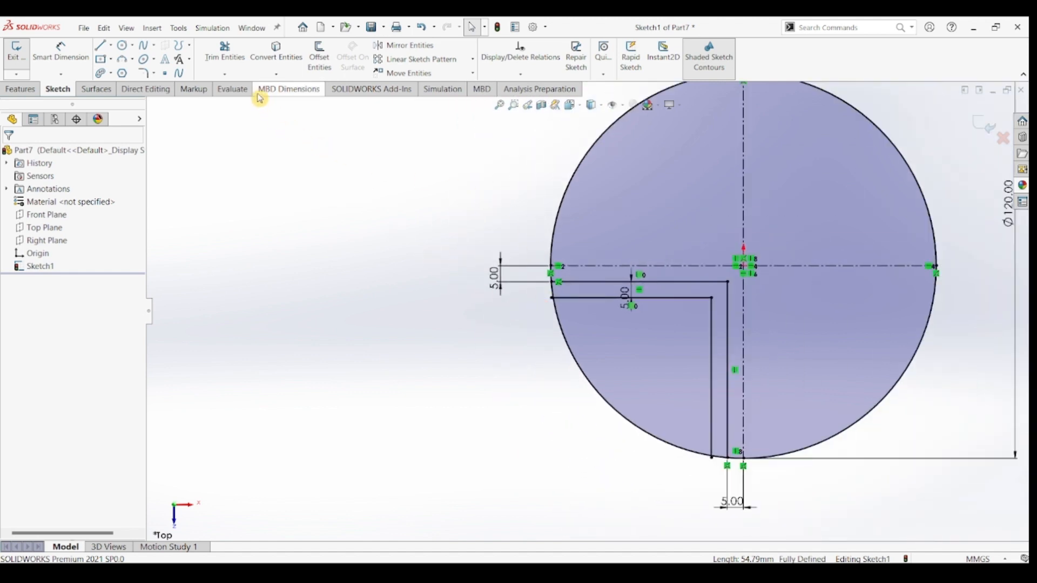
left_click(227, 61)
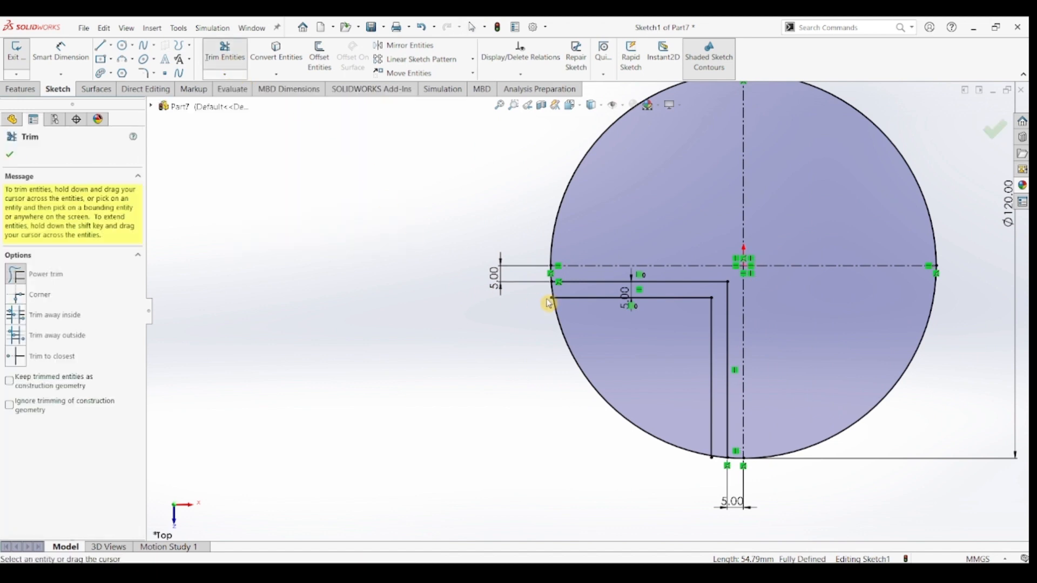
scroll(550, 302, "down", 6)
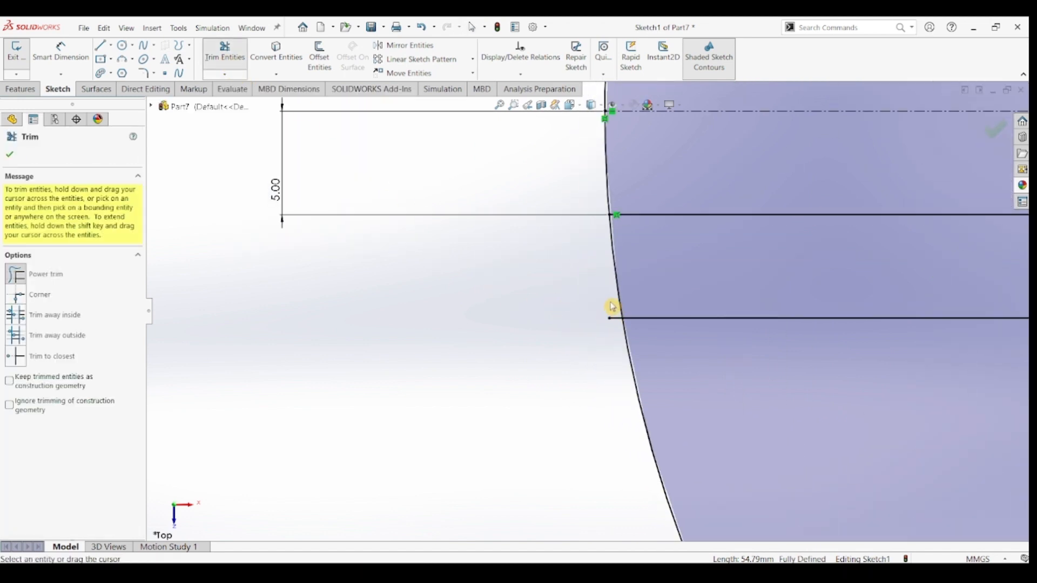
left_click_drag(613, 307, 618, 330)
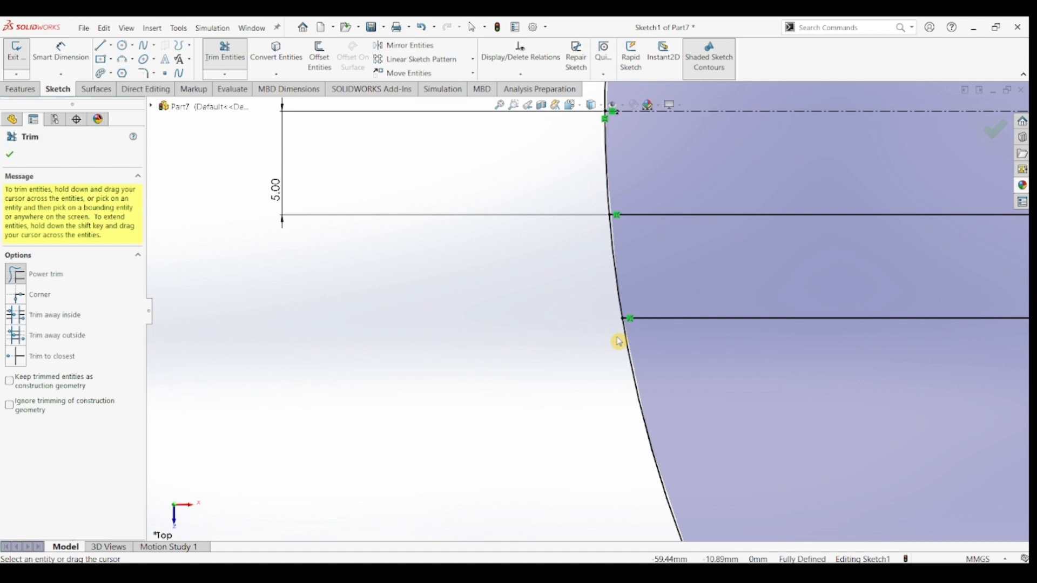
scroll(619, 341, "up", 8)
scroll(690, 417, "down", 6)
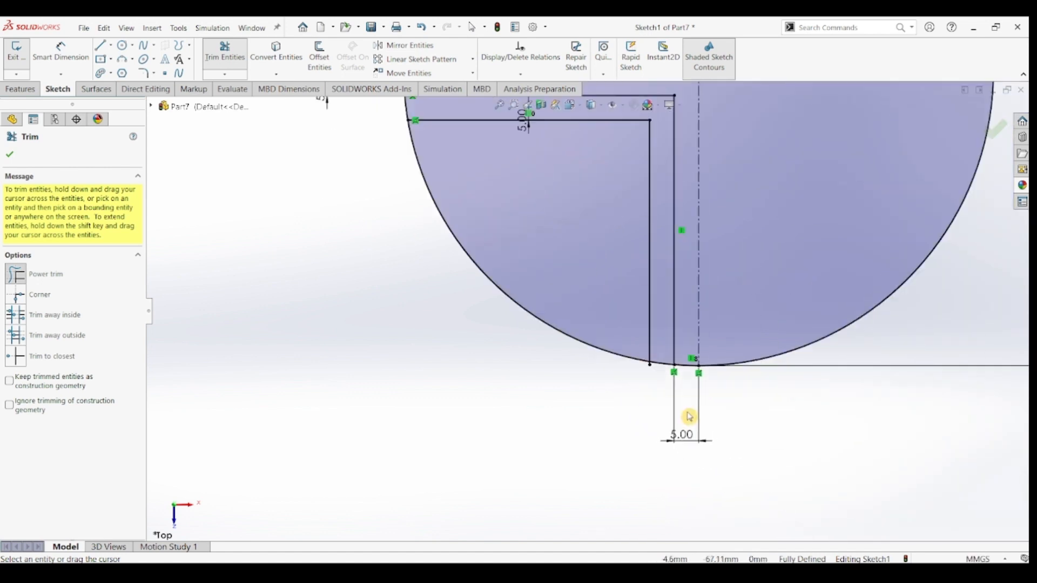
scroll(613, 340, "down", 5)
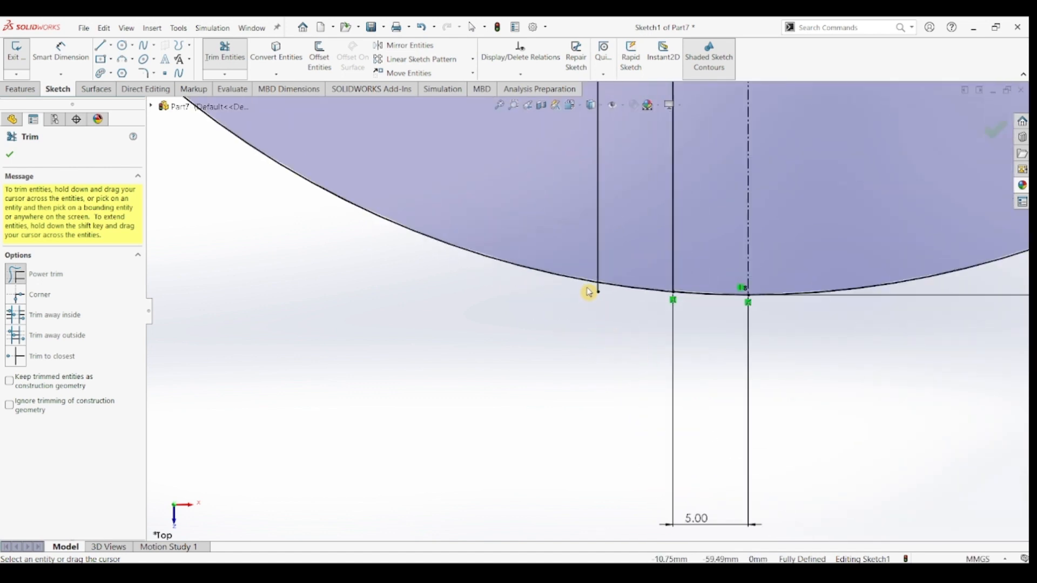
scroll(612, 344, "up", 10)
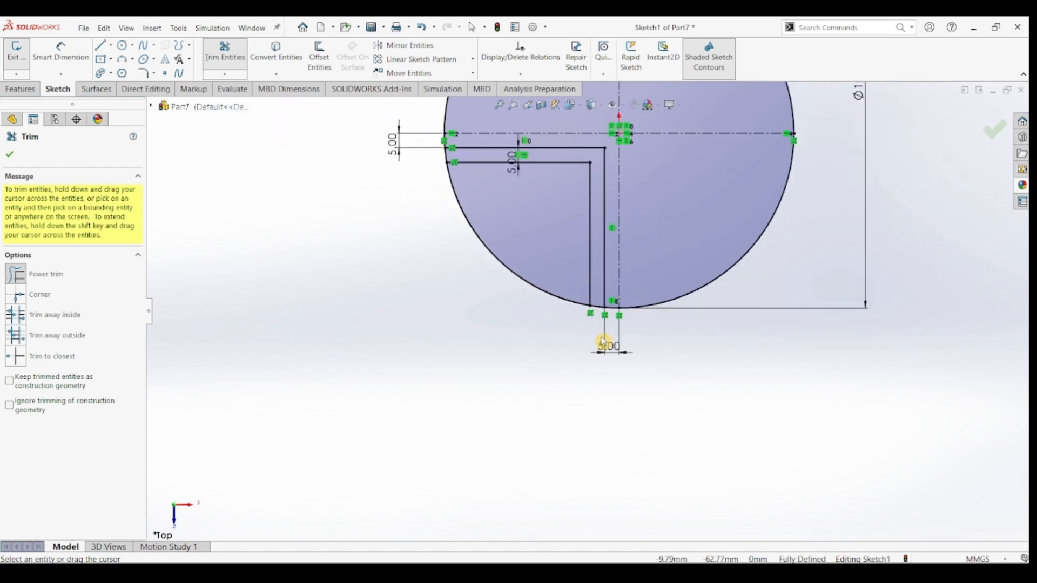
scroll(498, 223, "down", 2)
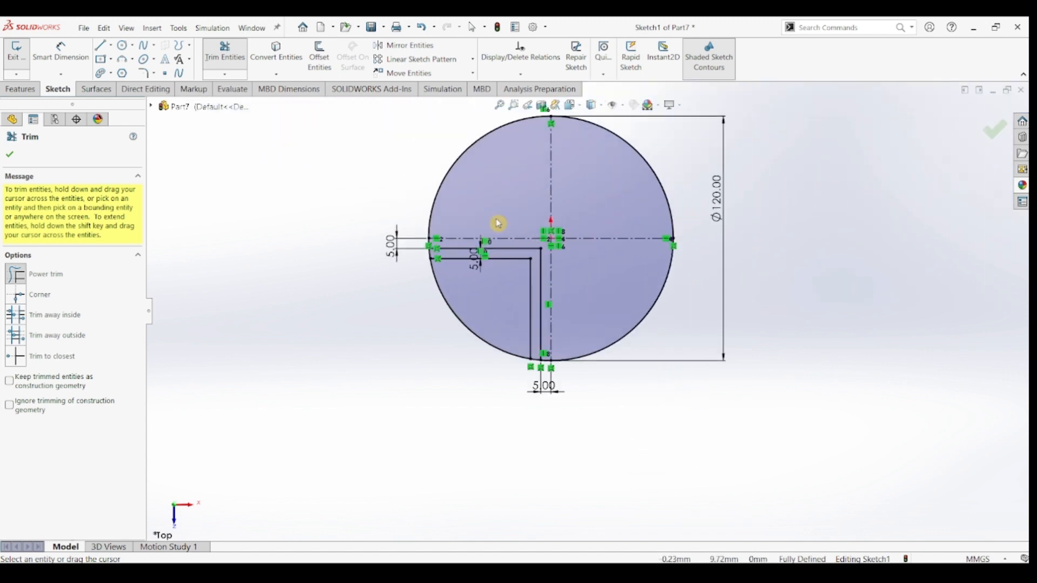
left_click(9, 157)
Round the corner between the two offset lines with a 20 mm sketch fillet.
scroll(572, 247, "down", 3)
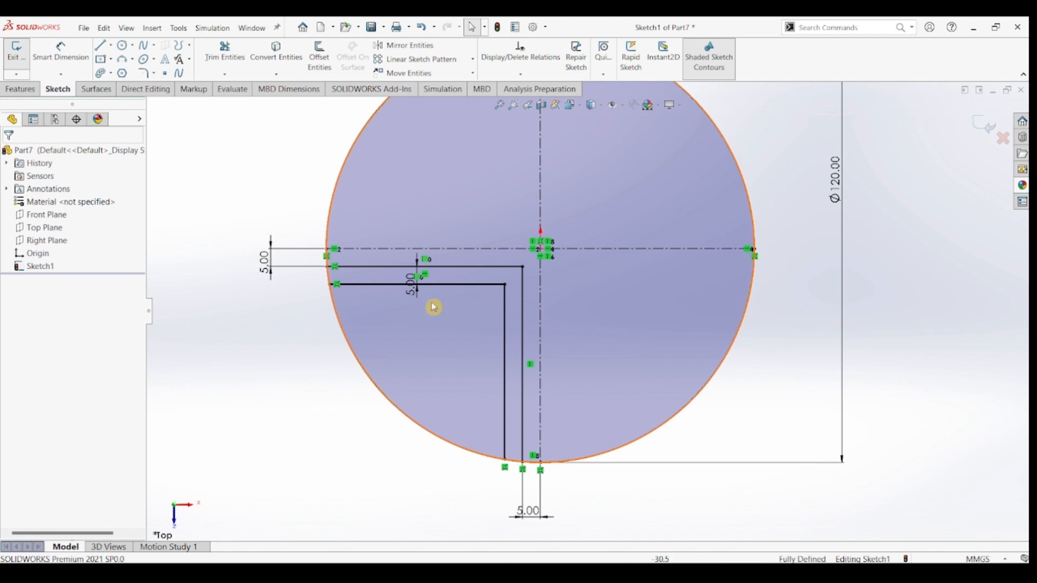
left_click(145, 74)
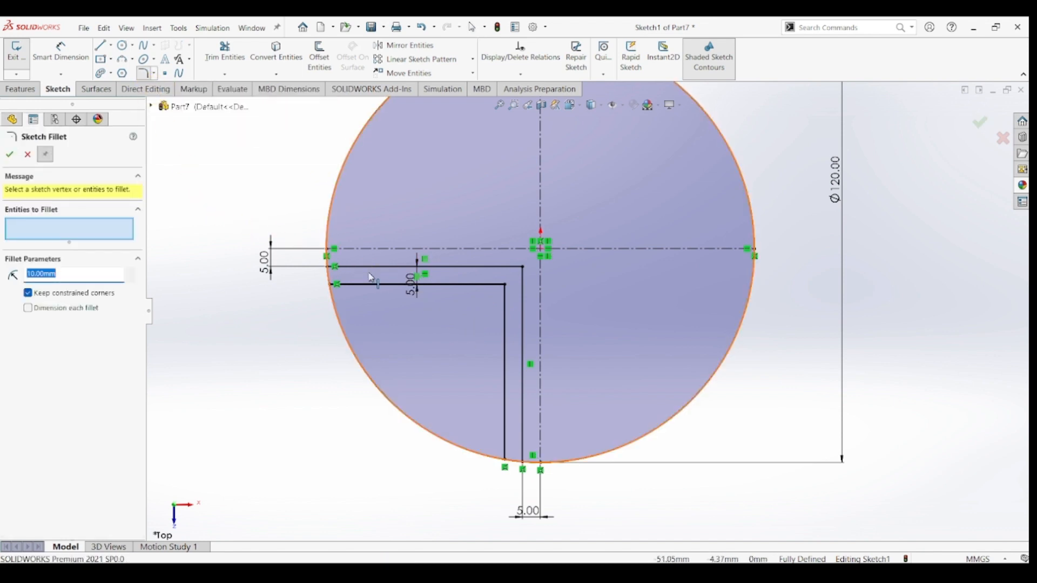
left_click(506, 288)
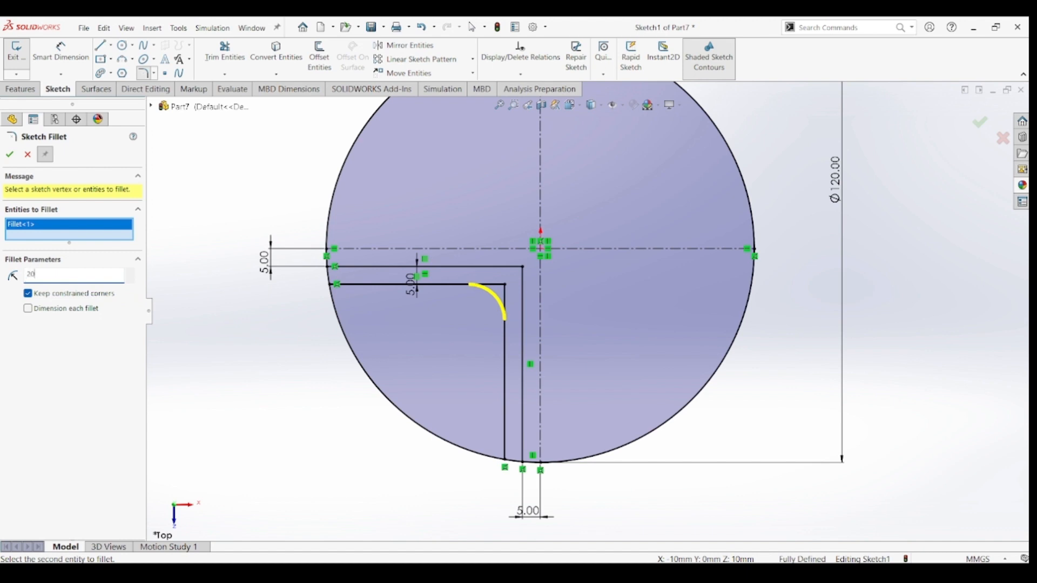
key("Return")
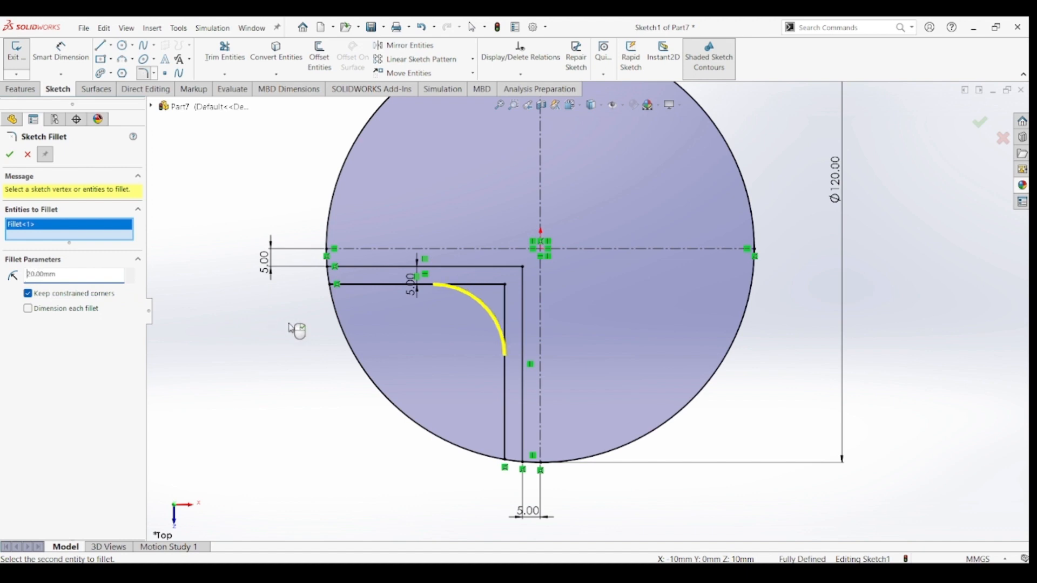
left_click(8, 155)
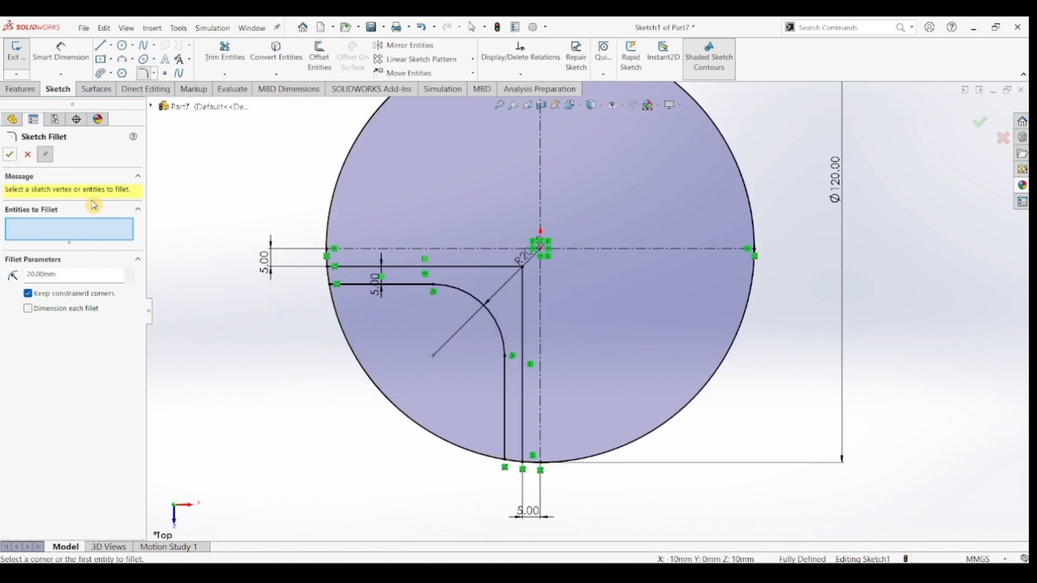
left_click(10, 156)
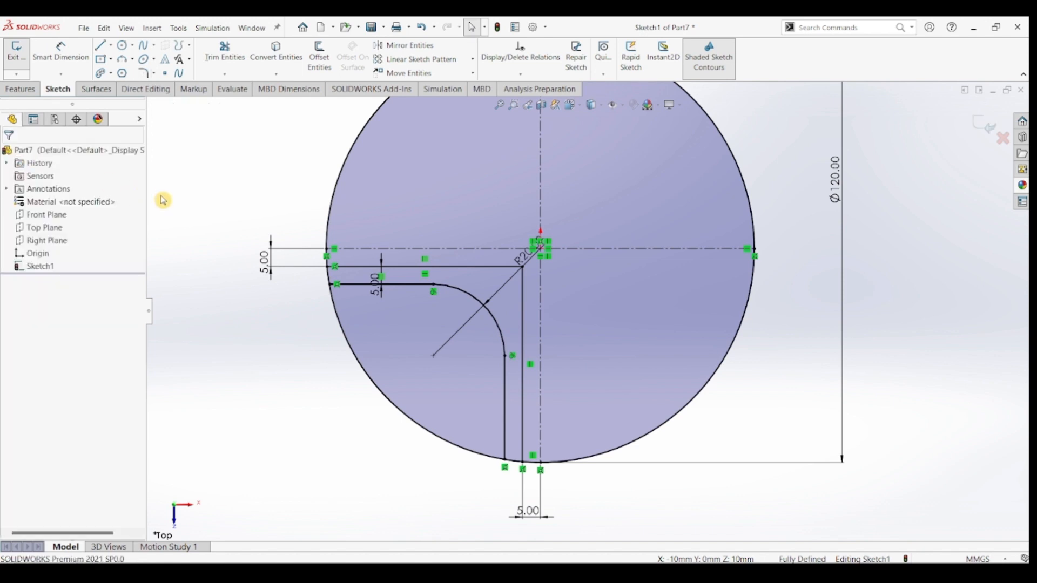
Extrude all three regions of the circle 10 mm downward with a blind, reversed direction to form the round base.
key("f")
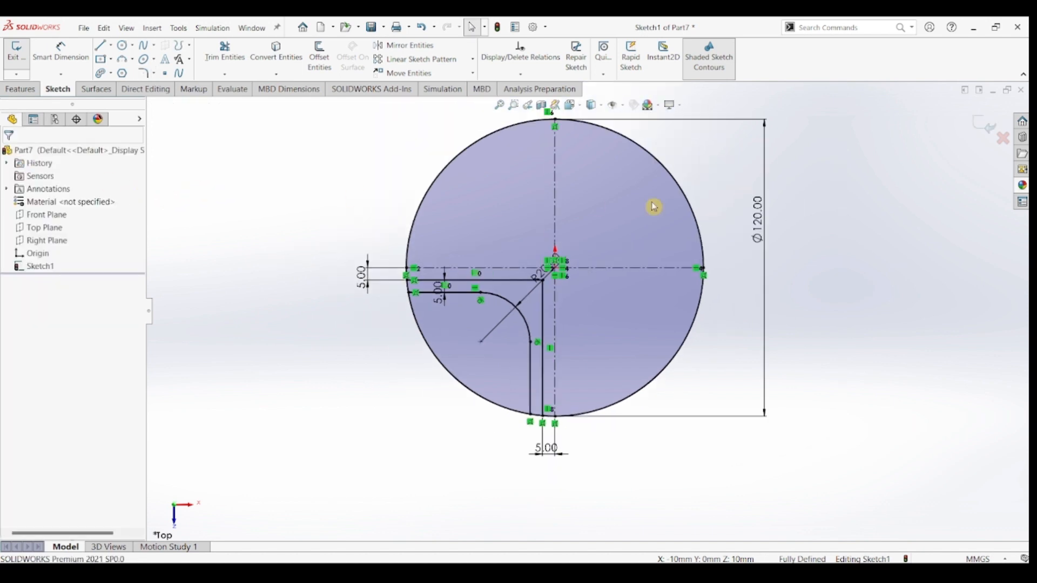
left_click(12, 90)
left_click(22, 54)
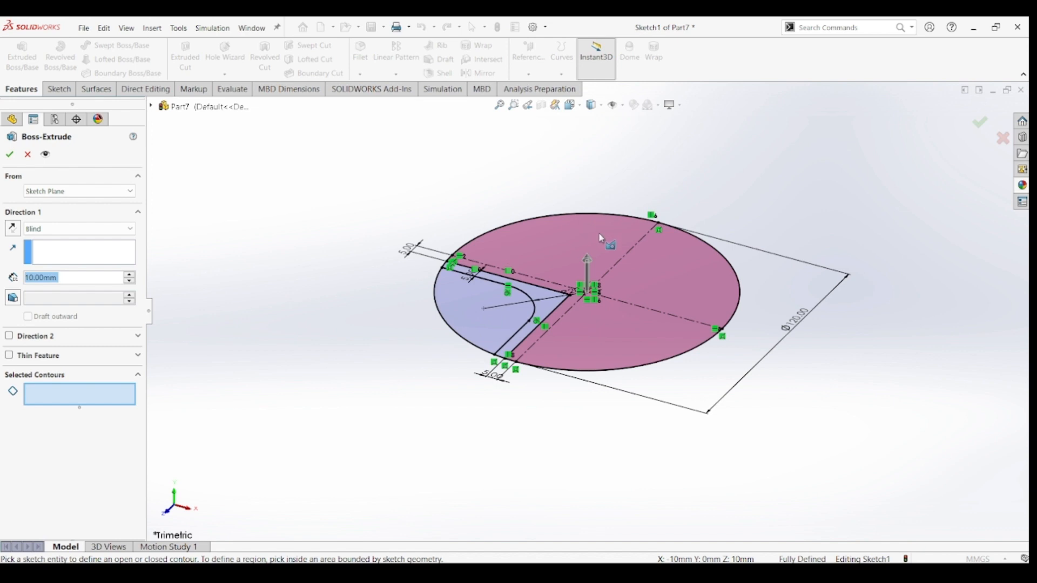
left_click(601, 239)
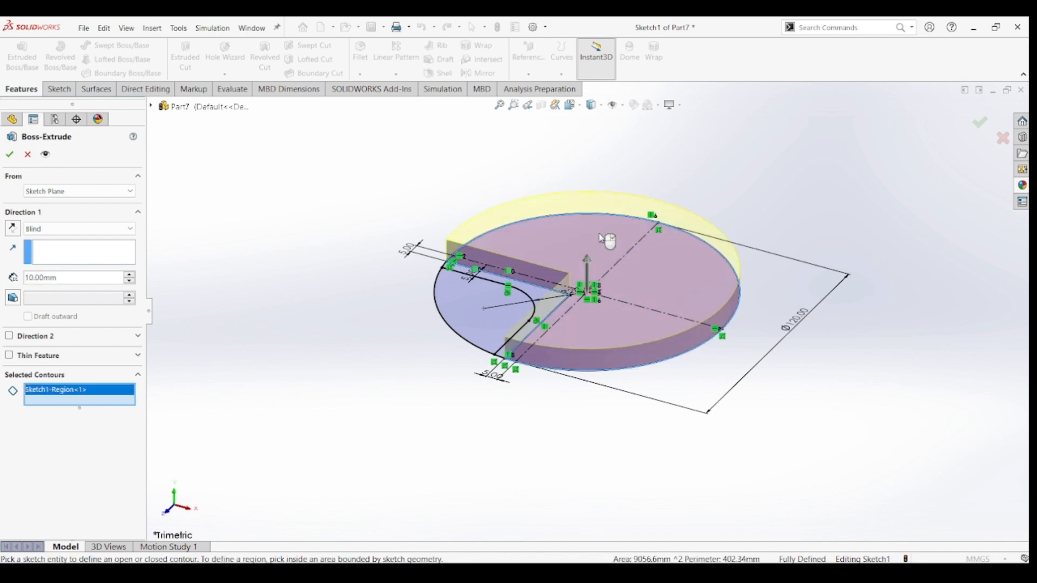
left_click(471, 297)
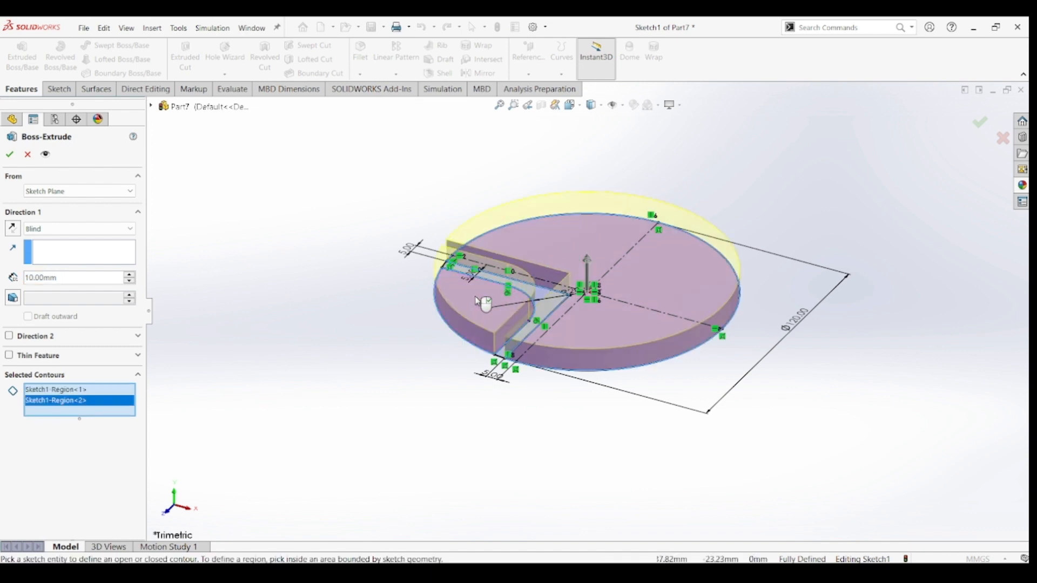
left_click(532, 297)
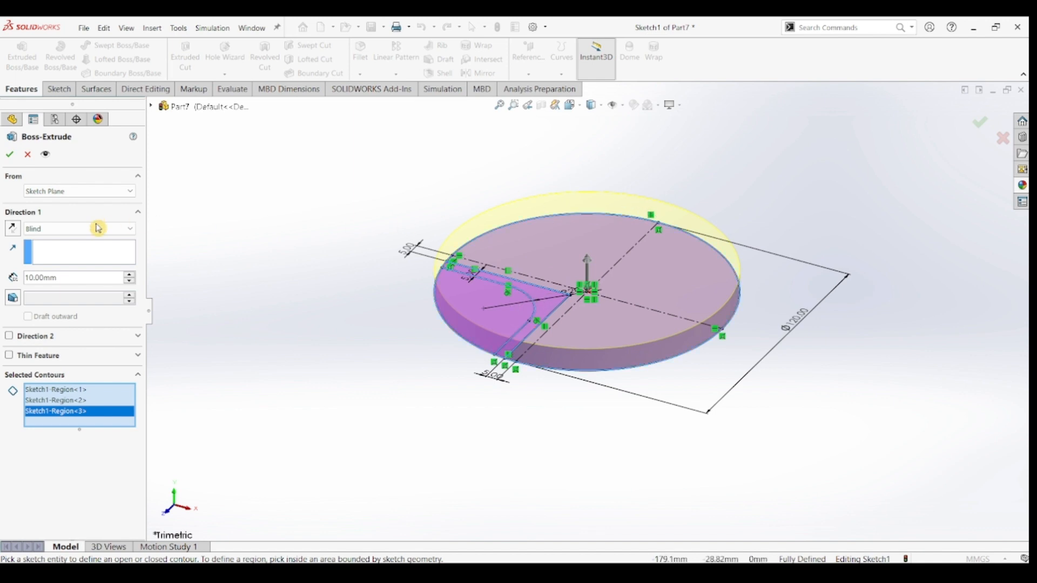
left_click(13, 230)
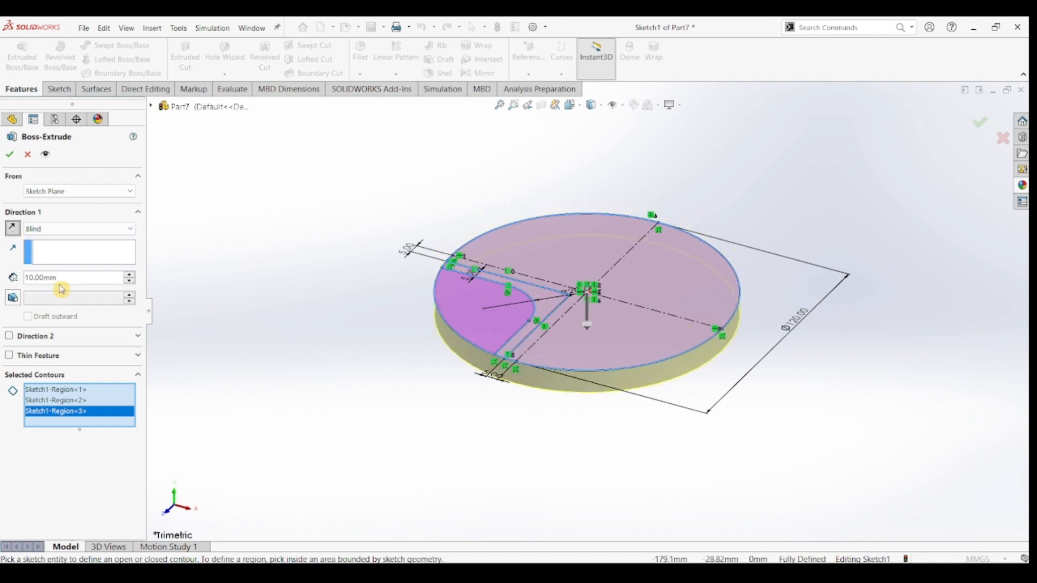
left_click(10, 155)
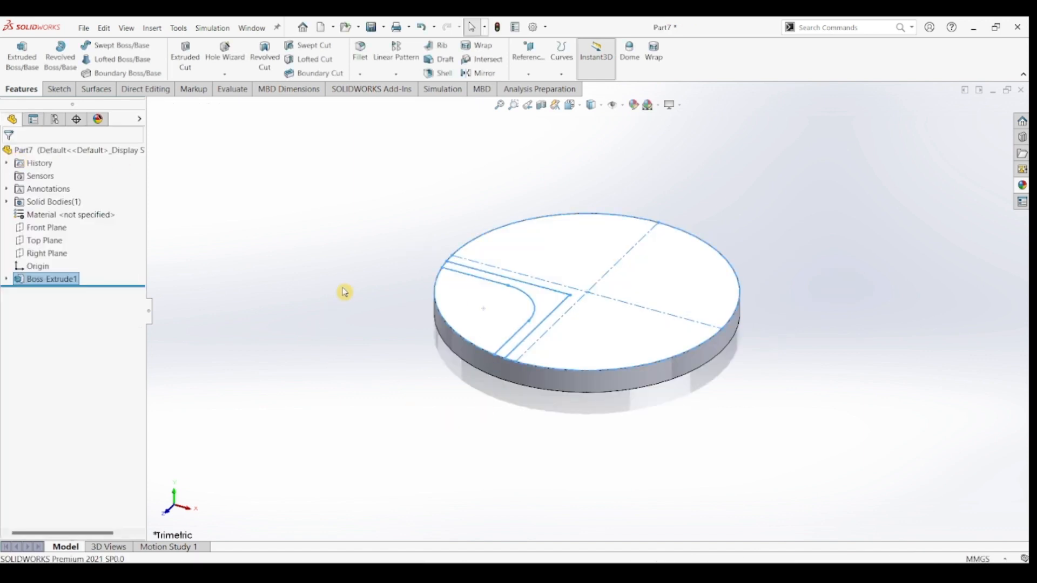
left_click(344, 292)
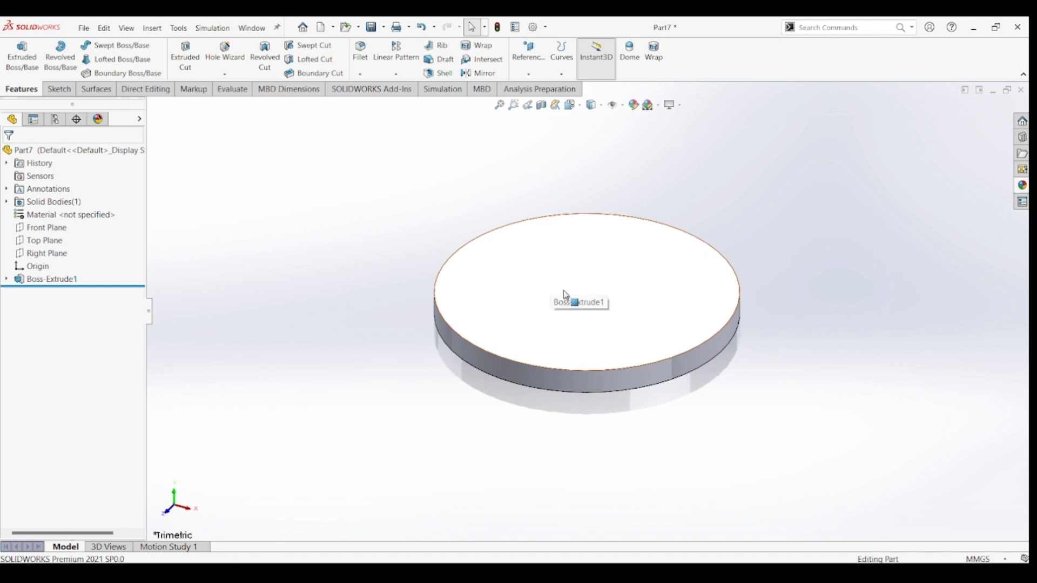
Reuse the base sketch to extrude the L-shaped region between the offset lines 30 mm upward, merged with the base.
left_click(6, 279)
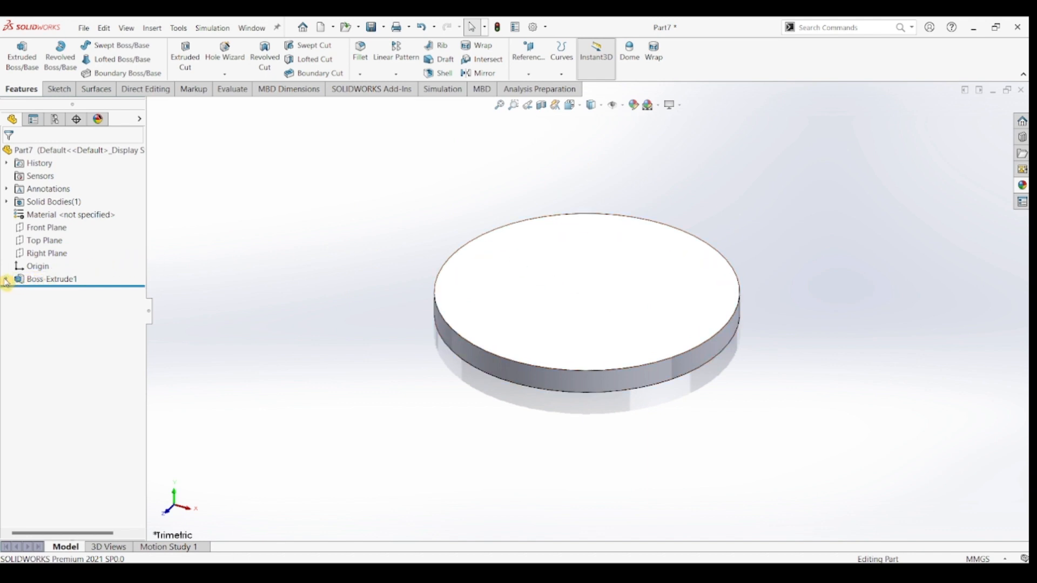
left_click(42, 293)
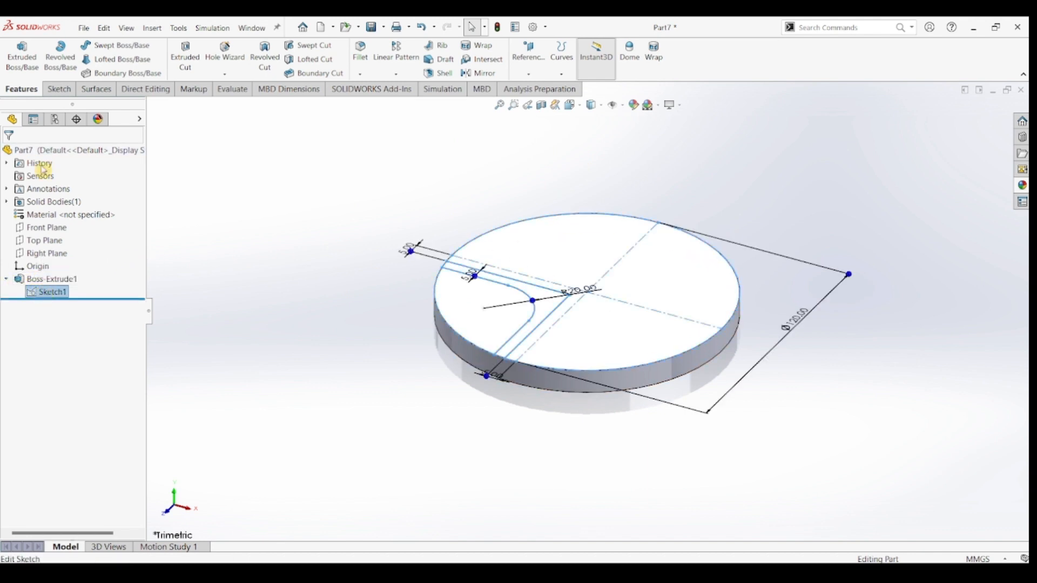
left_click(34, 66)
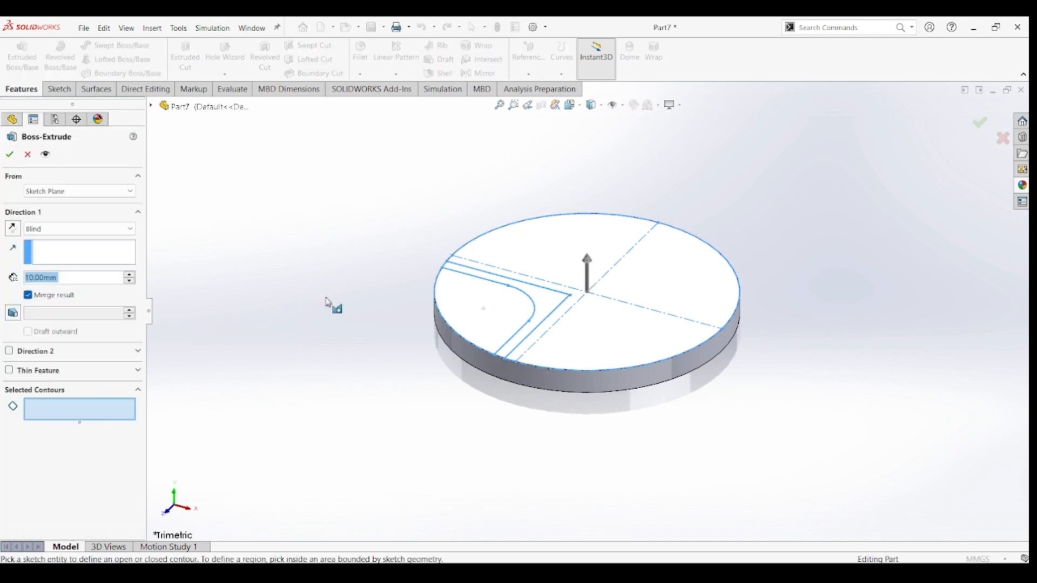
left_click(542, 302)
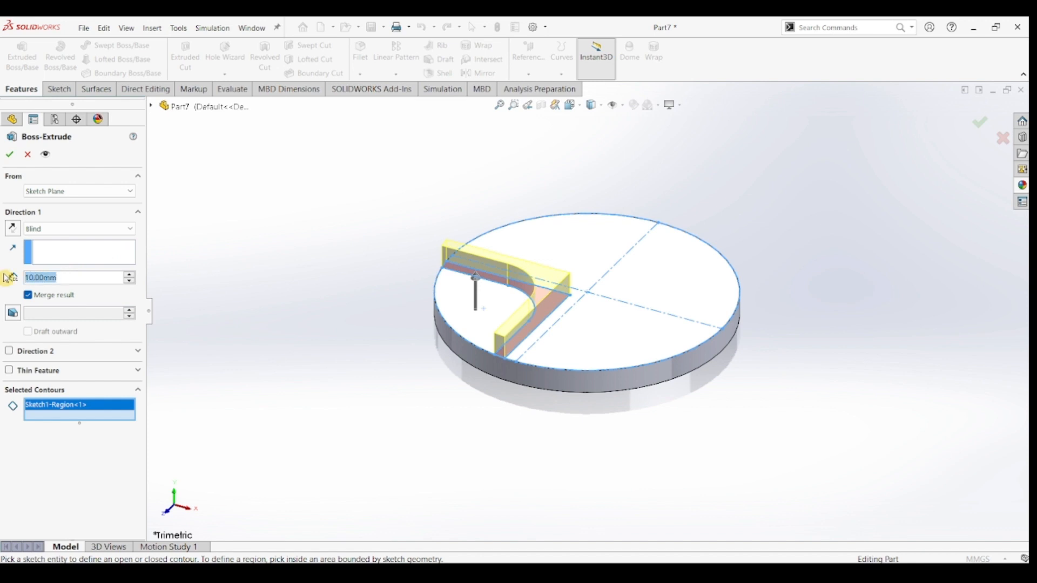
type("30")
key("Return")
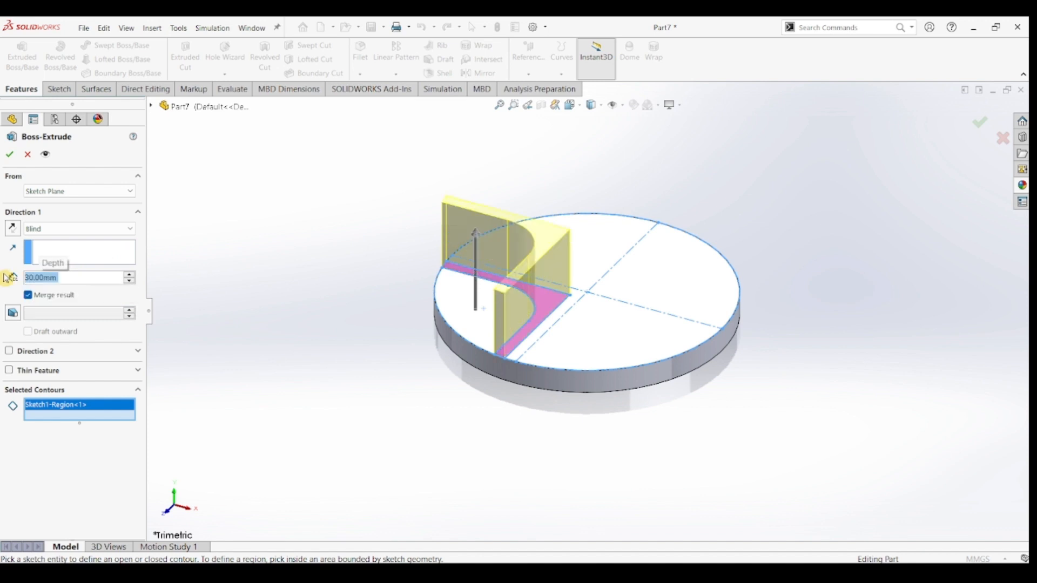
left_click(9, 155)
left_click(342, 248)
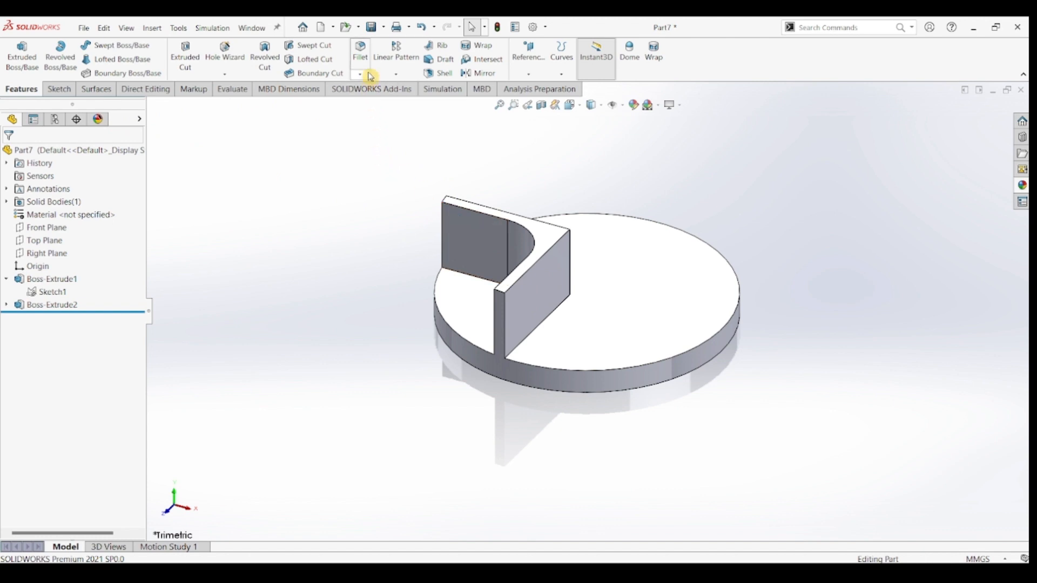
Round the upper free-end corner of one leg of the L-shaped wall with a 10 mm symmetric fillet.
middle_click_drag(377, 208, 467, 224)
scroll(467, 225, "down", 5)
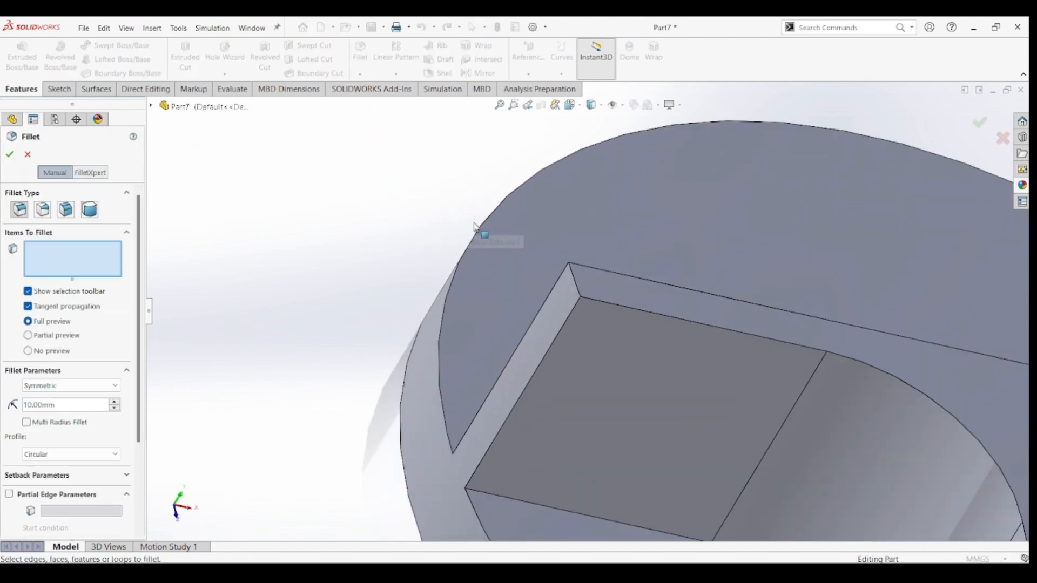
left_click(573, 295)
left_click(574, 302)
scroll(574, 302, "up", 5)
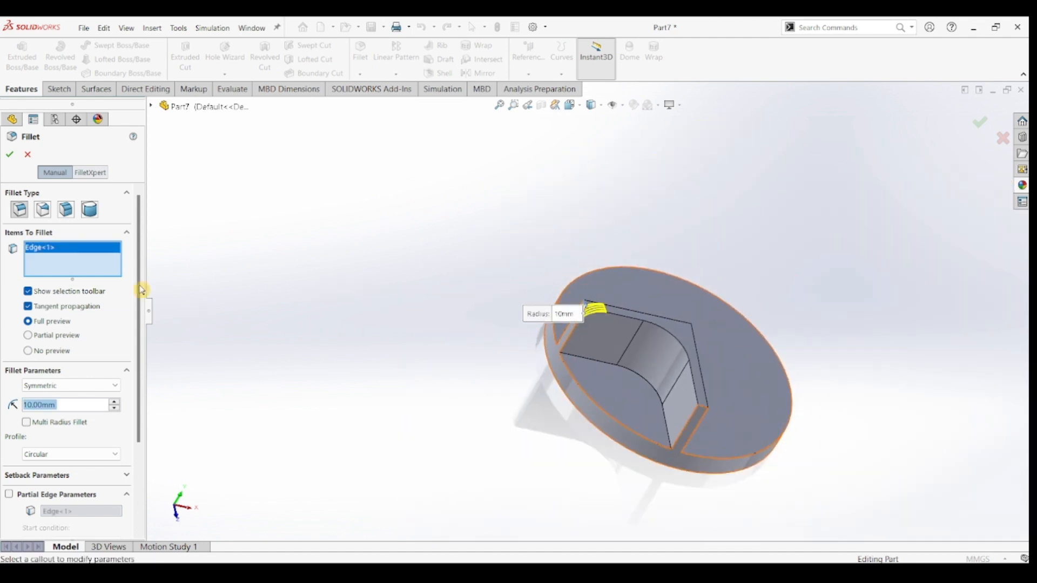
left_click(10, 155)
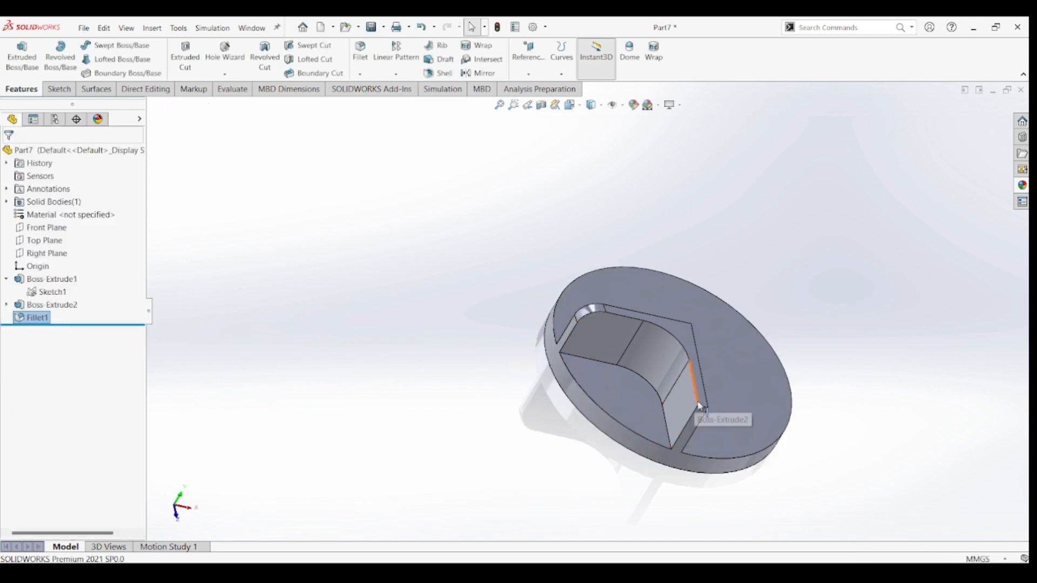
Start a sketch on the filleted leg's flat inner face and draw a circle about 14 mm in diameter beside the rounded corner.
left_click(604, 337)
left_click(48, 85)
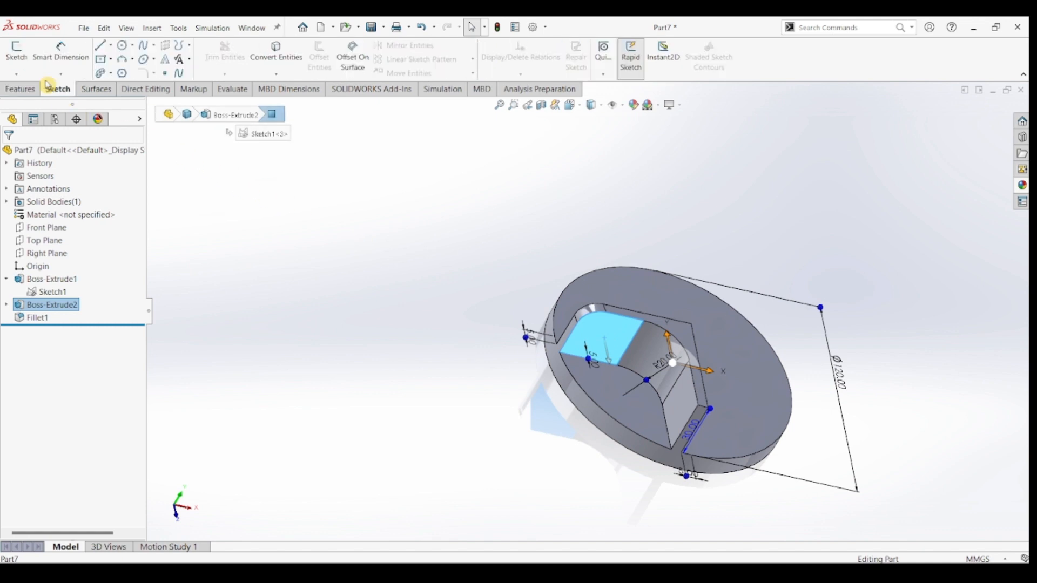
left_click(16, 51)
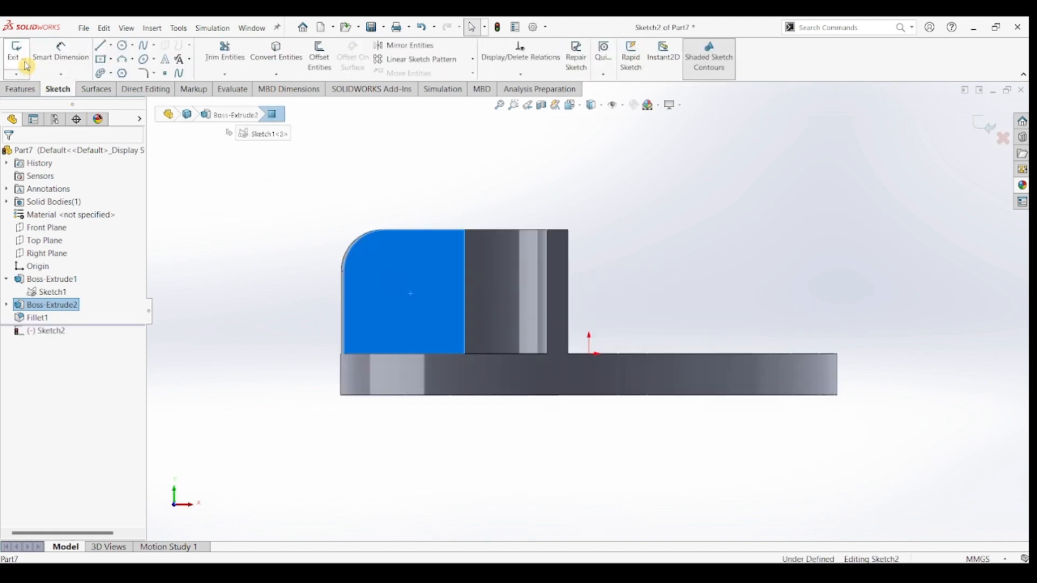
left_click(122, 46)
left_click(393, 278)
left_click(410, 304)
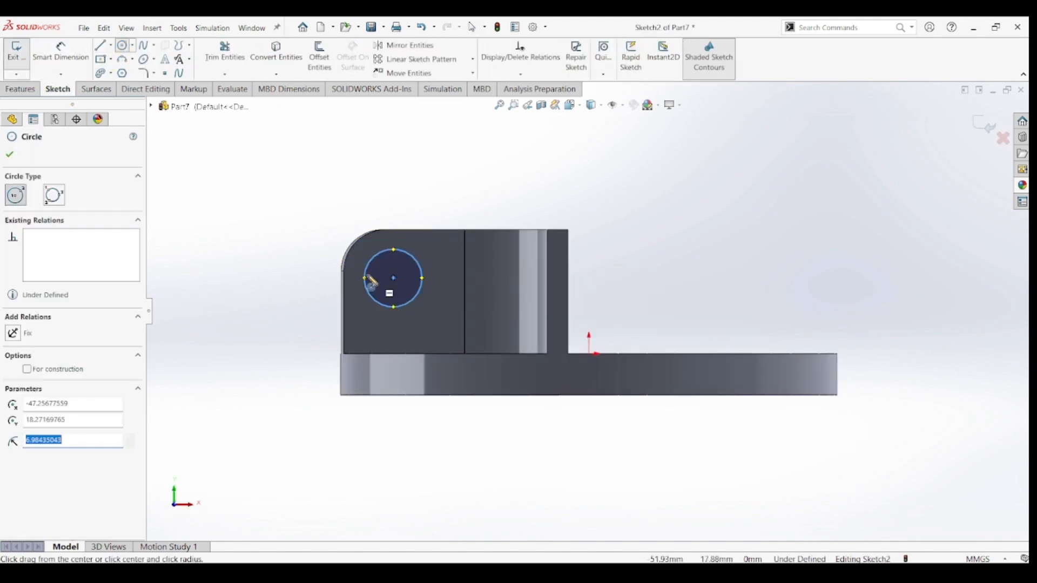
Dimension the circle on the filleted leg to a diameter of 20 mm.
left_click(60, 51)
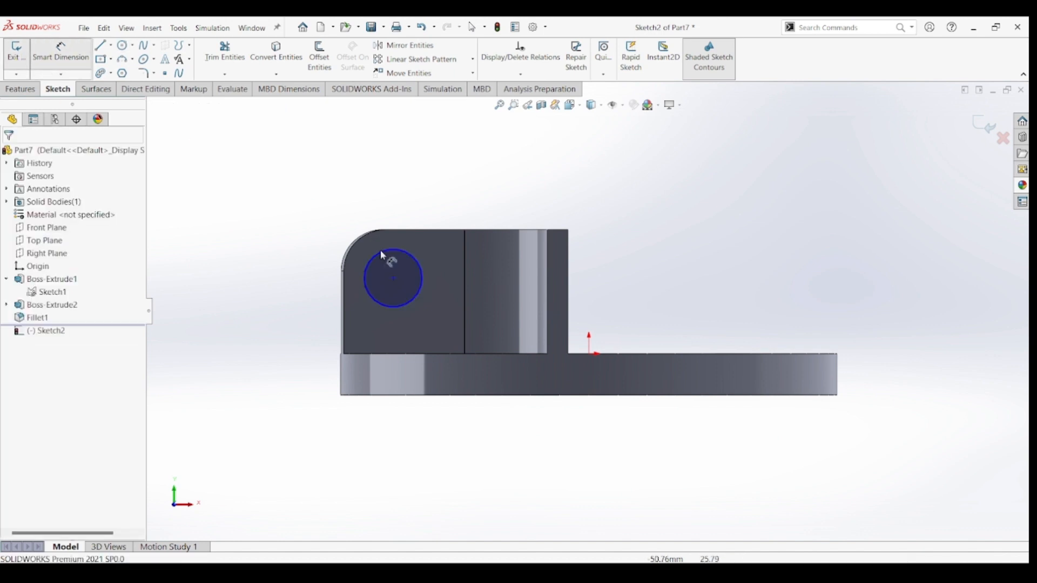
left_click(416, 260)
left_click(434, 215)
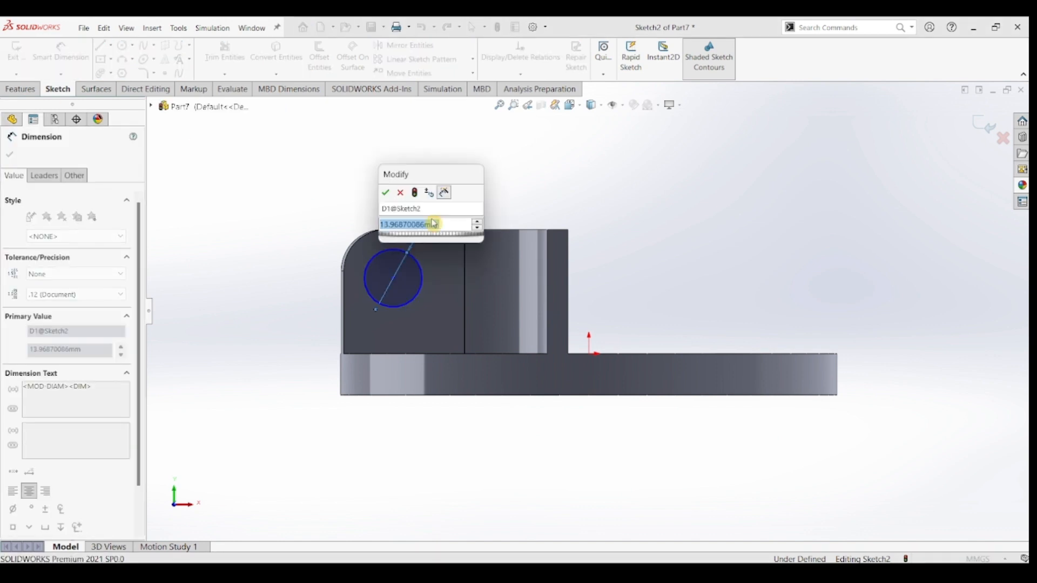
type("20")
key("Return")
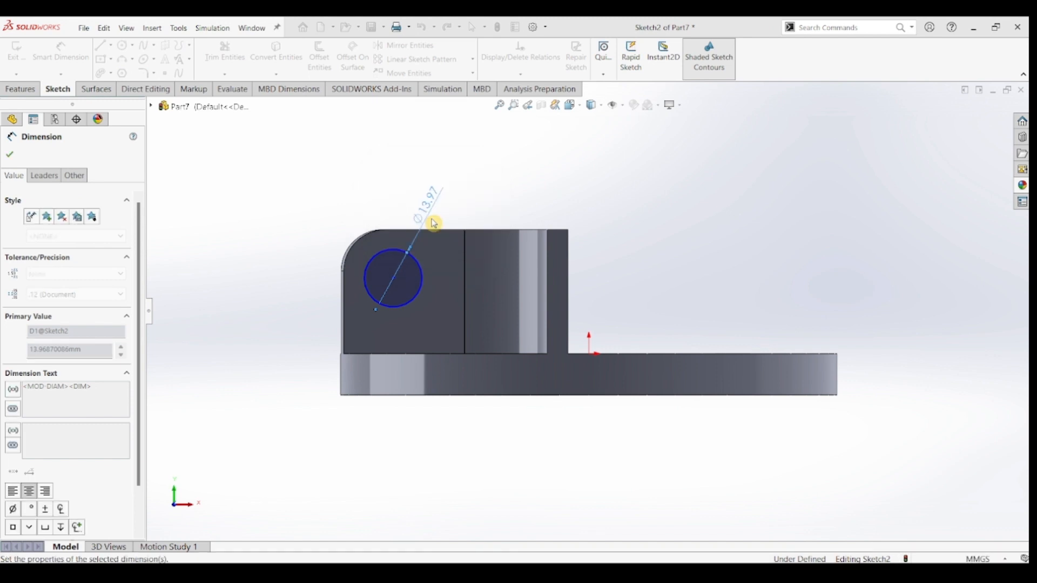
Place the circle's centre 15 mm below the top edge of the filleted leg.
left_click(394, 279)
left_click(405, 231)
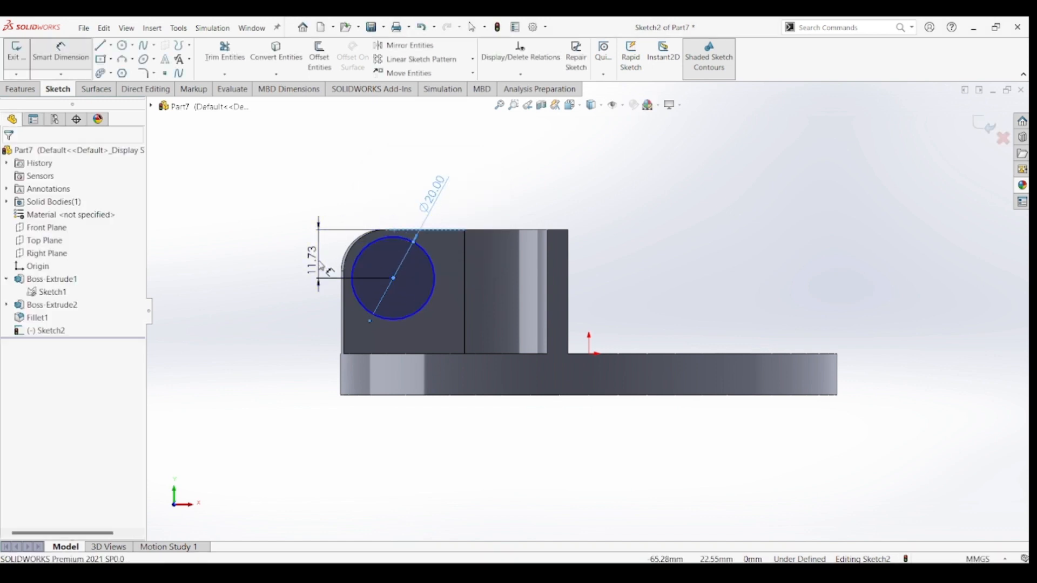
left_click(321, 265)
type("15")
key("Return")
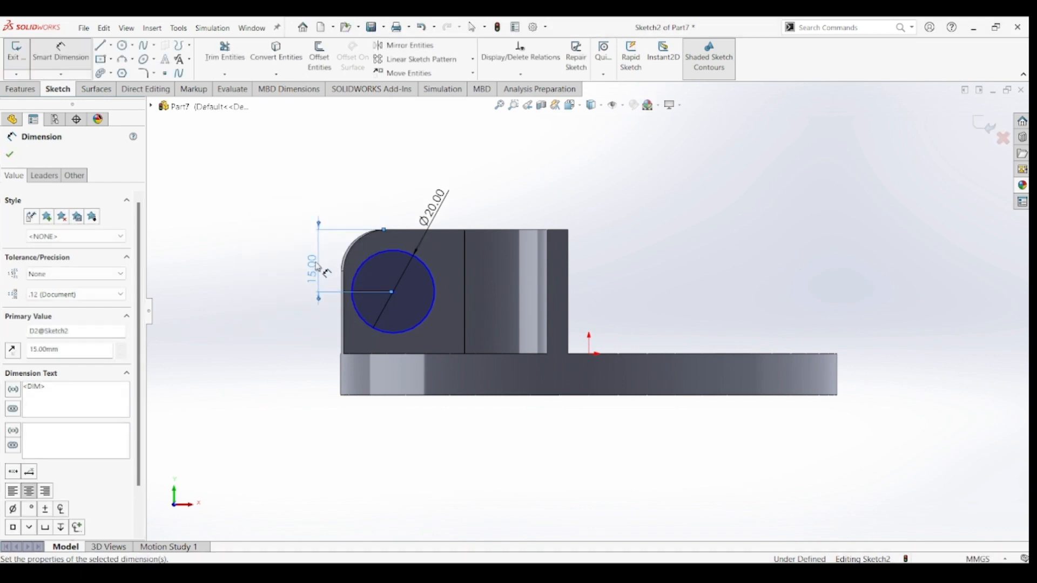
Place the circle's centre 39.5 mm horizontally from the outer edge of the perpendicular leg and finish dimensioning.
left_click(393, 293)
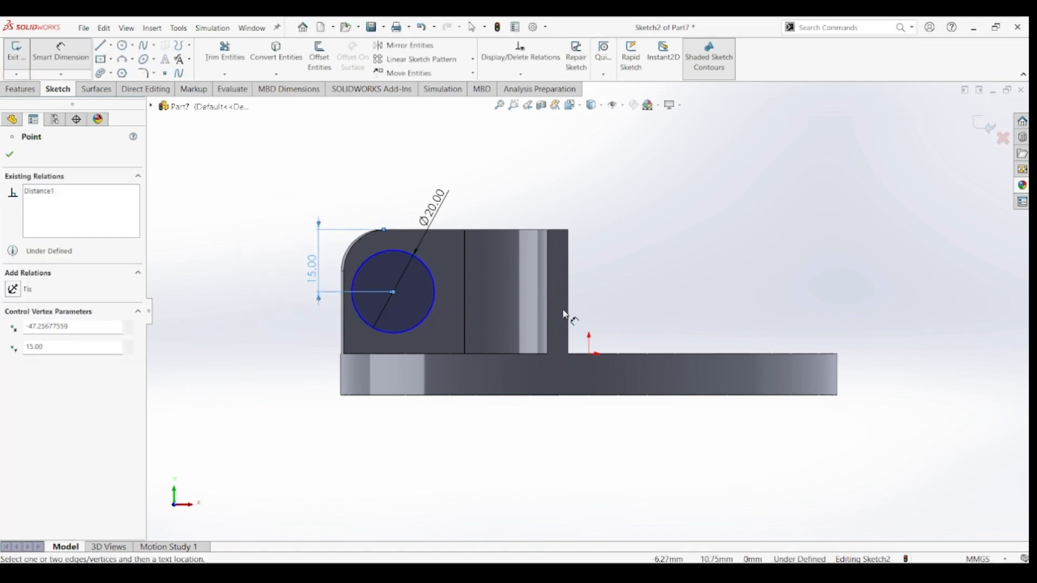
left_click(564, 318)
left_click(473, 432)
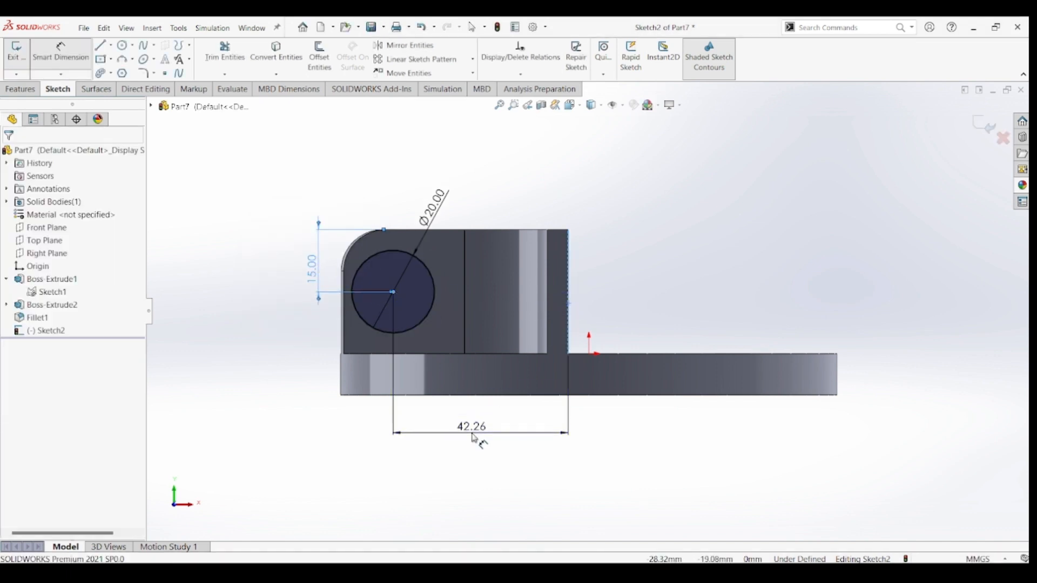
type("39.5")
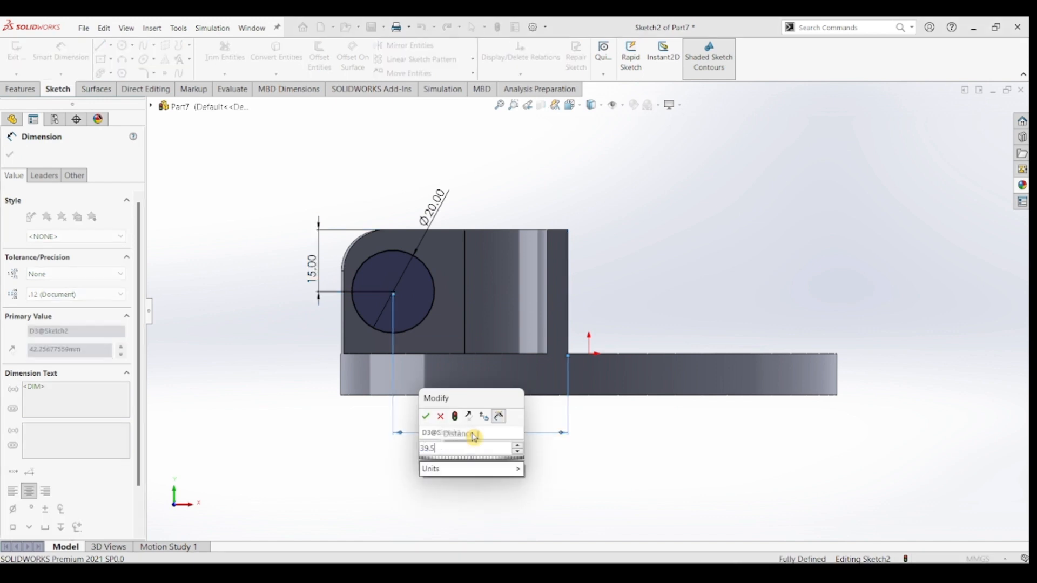
key("Return")
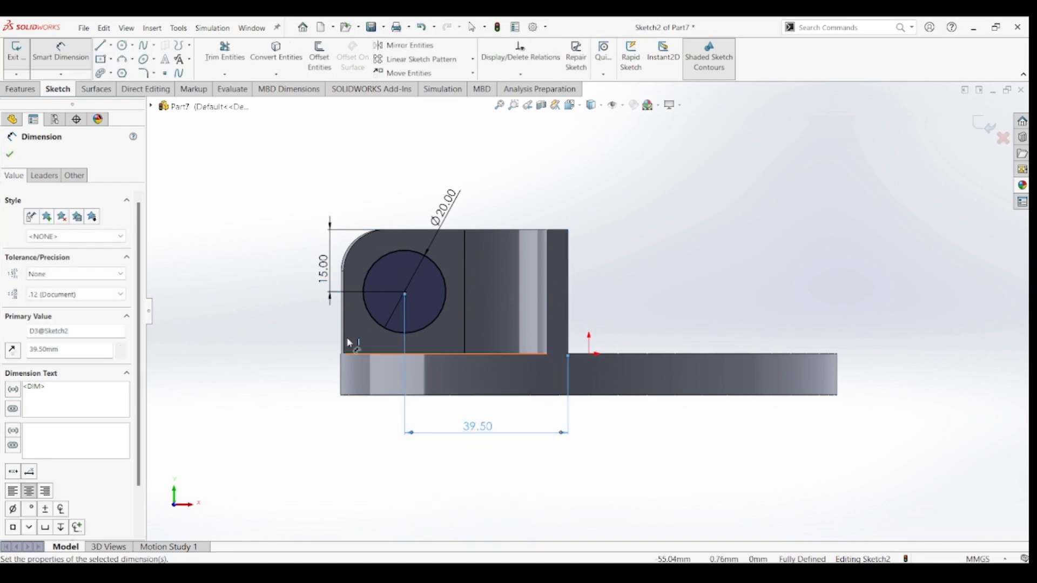
left_click(13, 159)
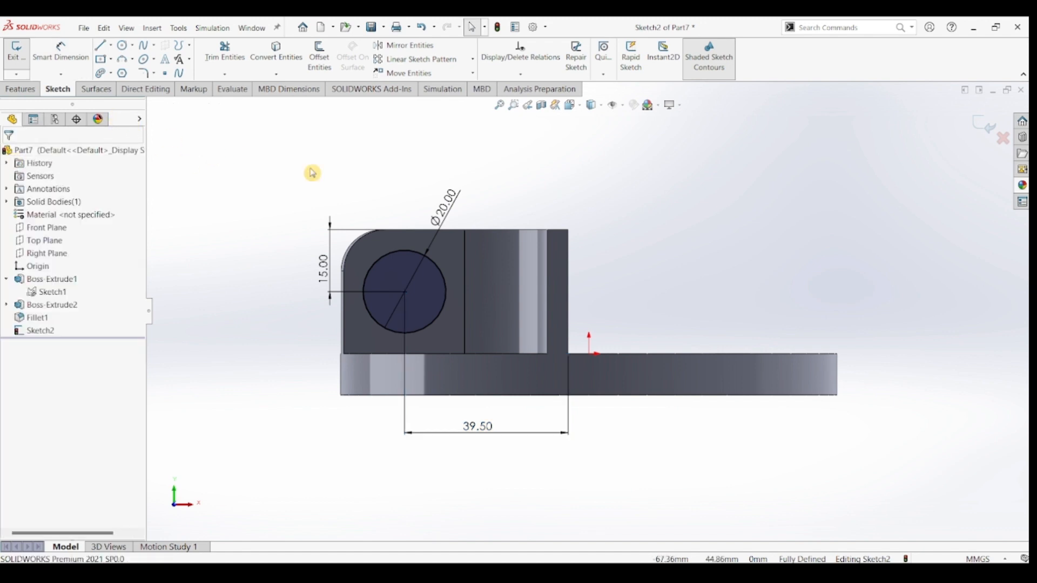
Cut the 20 mm circle through the filleted leg with an Extruded Cut set to Through All.
left_click(27, 98)
left_click(186, 57)
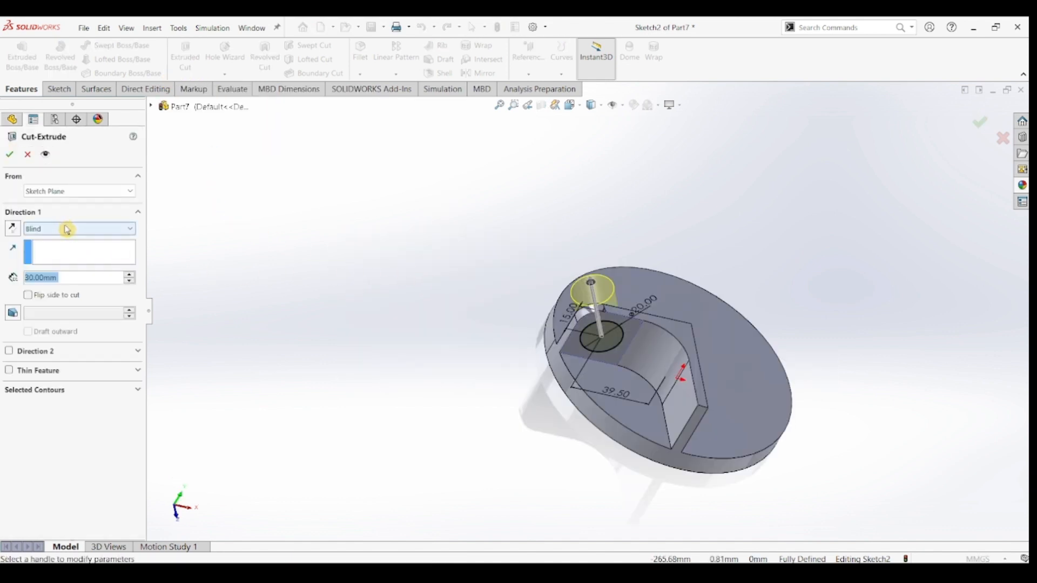
left_click(67, 229)
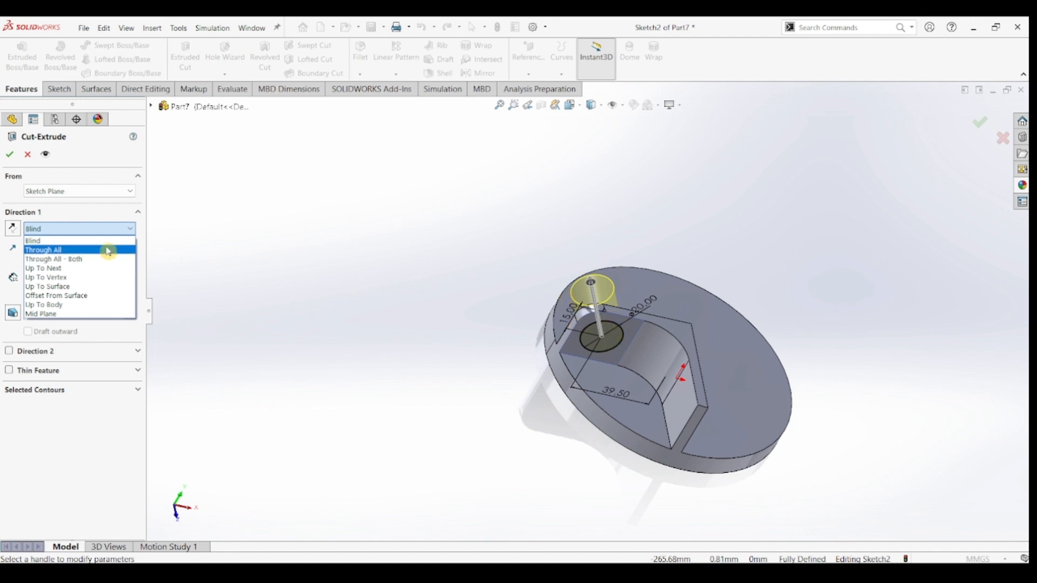
left_click(75, 250)
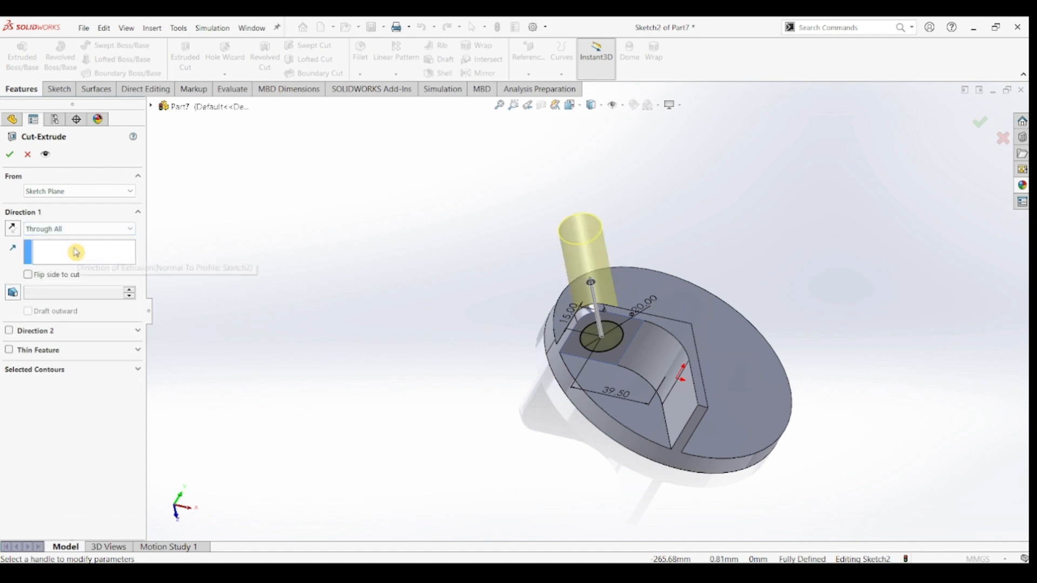
left_click(8, 155)
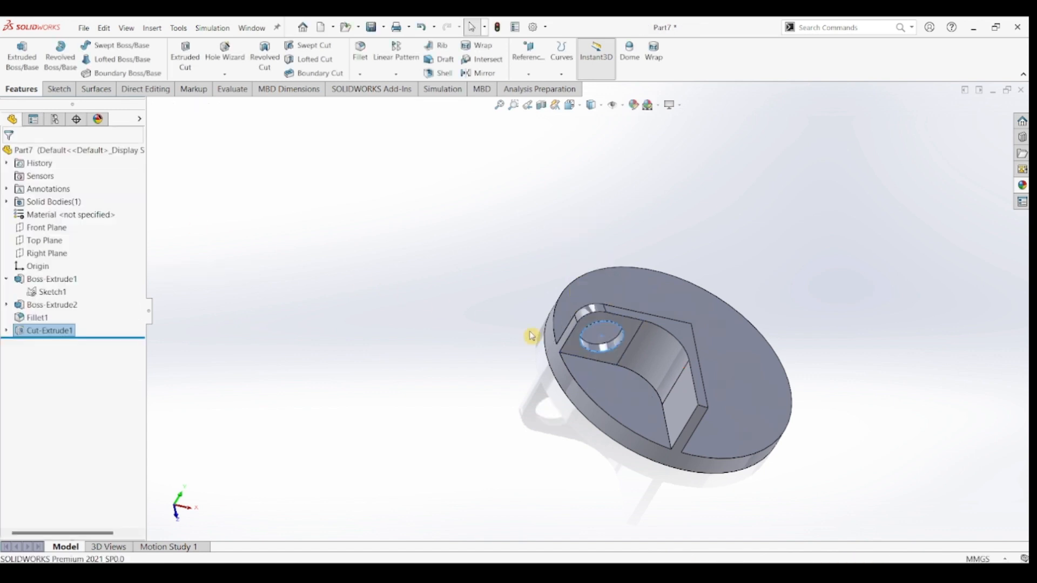
Start a sketch on the flat inner face of the other wall leg and draw a circle about 17 mm in diameter.
middle_click_drag(487, 341, 585, 372)
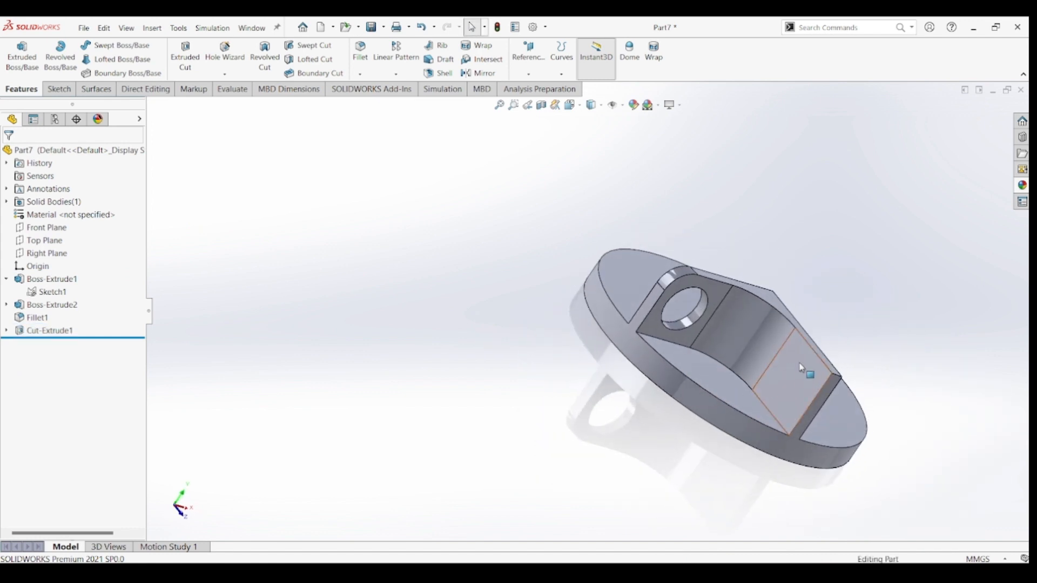
left_click(799, 380)
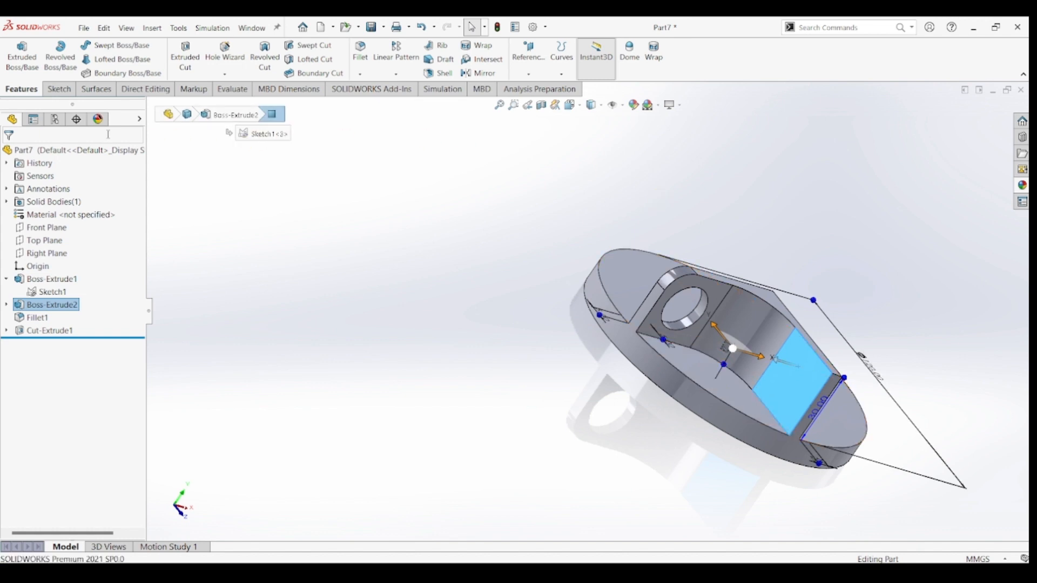
left_click(58, 89)
left_click(19, 58)
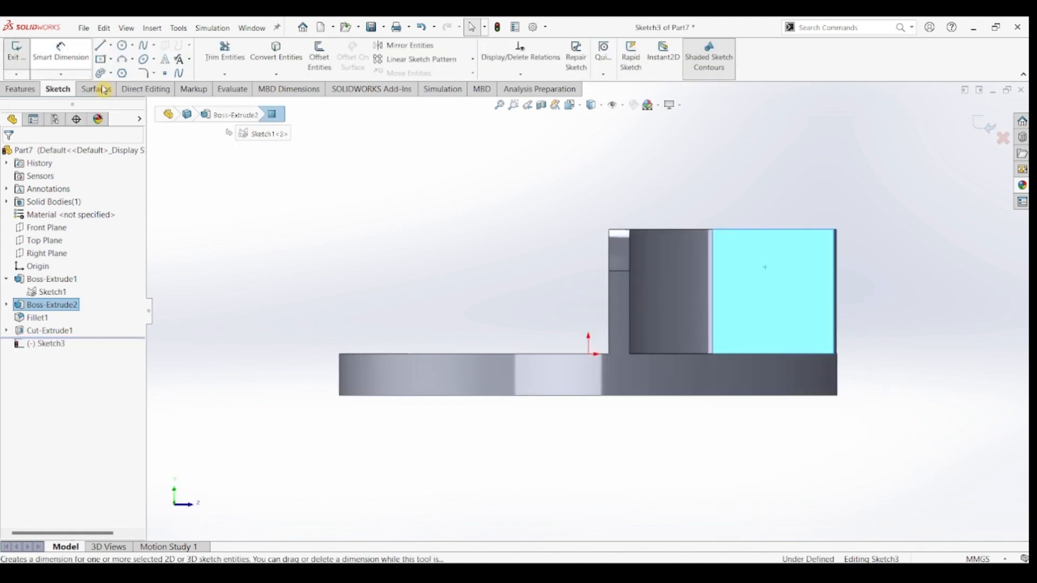
left_click(123, 45)
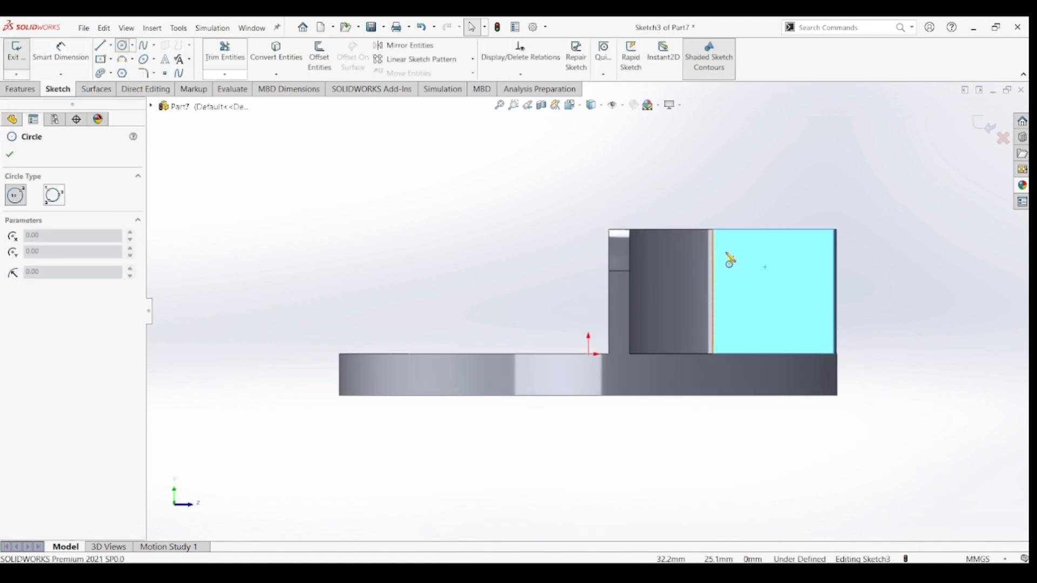
left_click(775, 290)
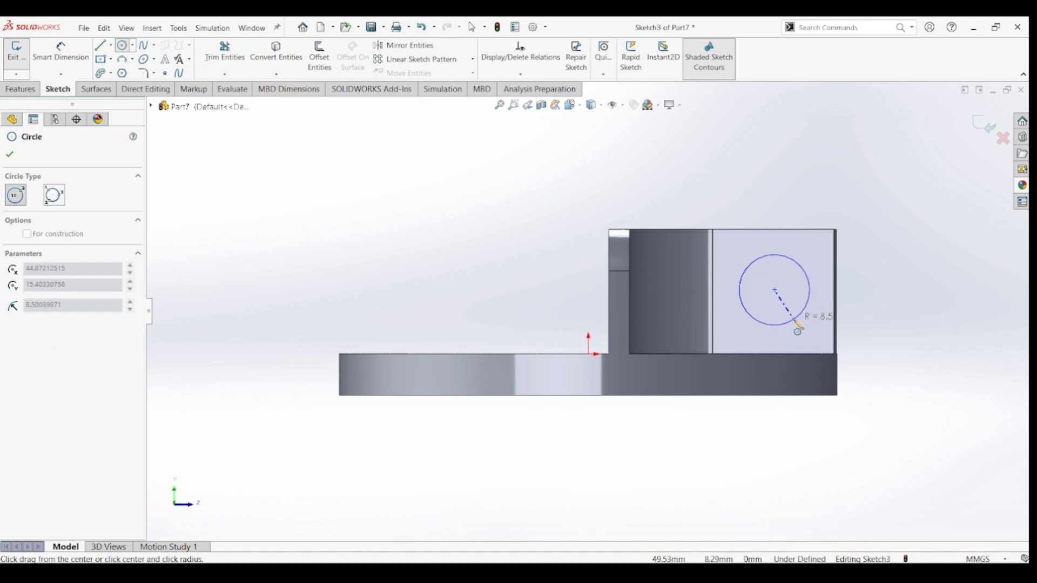
left_click(799, 326)
Dimension the circle on the second leg to a diameter of 20 mm.
left_click(76, 58)
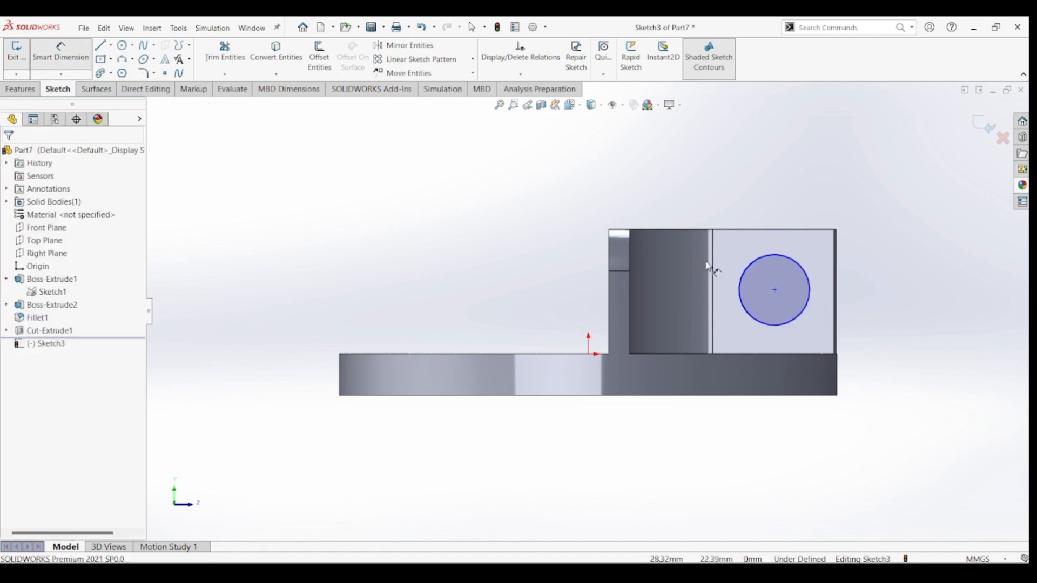
left_click(801, 268)
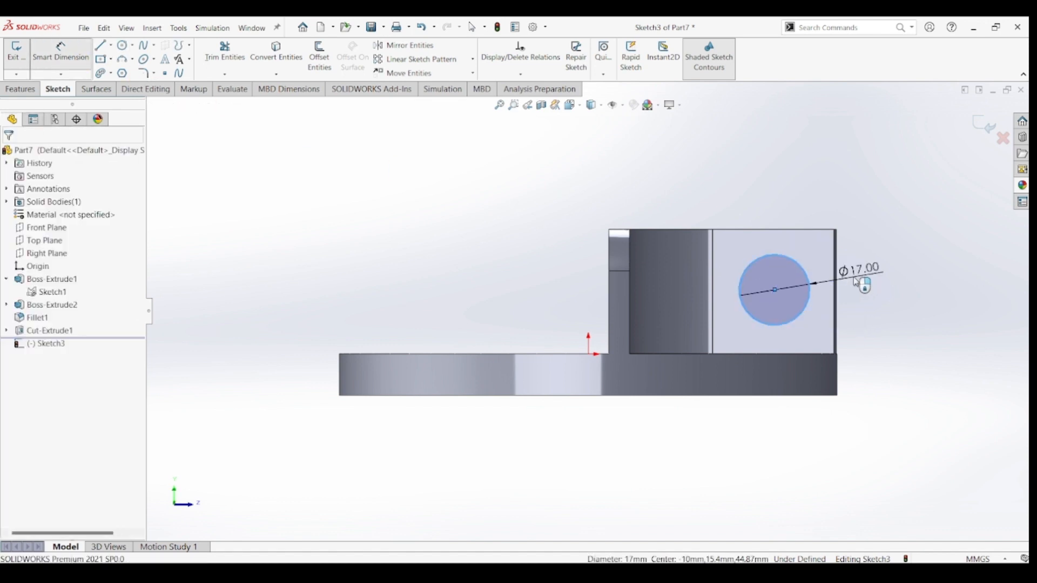
left_click(853, 276)
type("20")
key("Return")
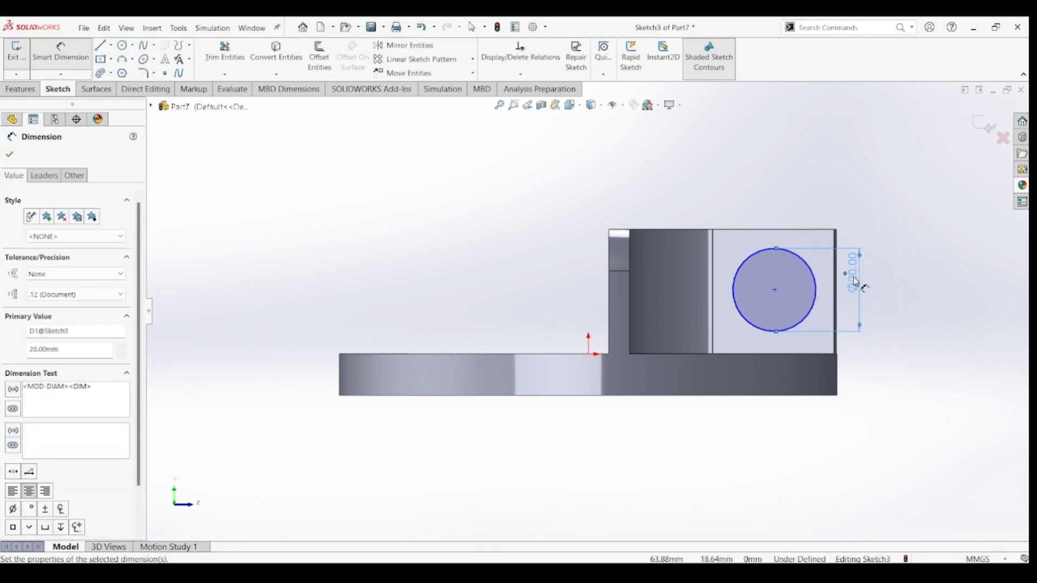
Place the second circle's centre 15 mm below the top edge of its leg.
left_click(776, 290)
left_click(782, 236)
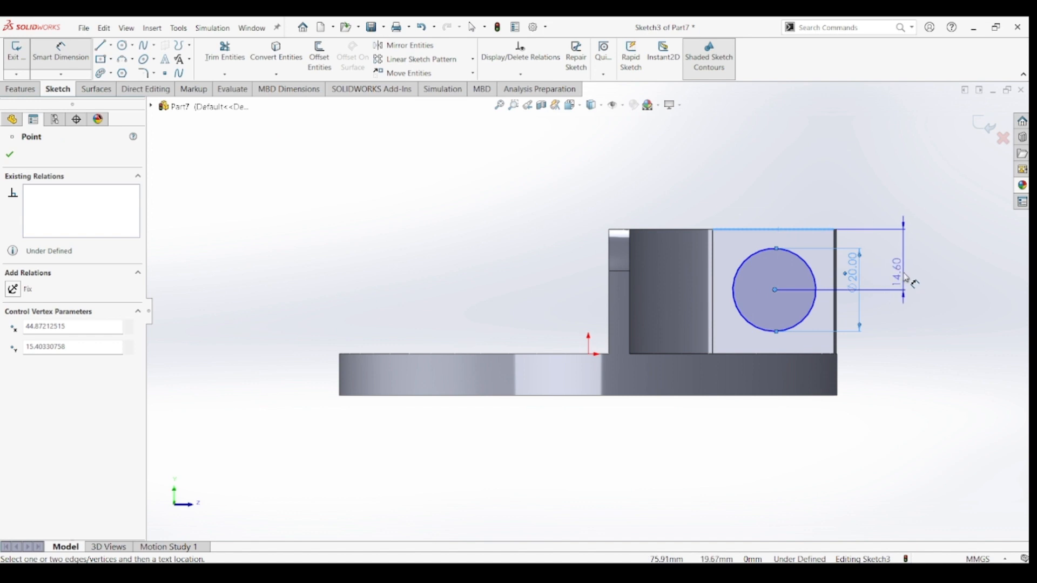
left_click(905, 279)
type("15")
key("Return")
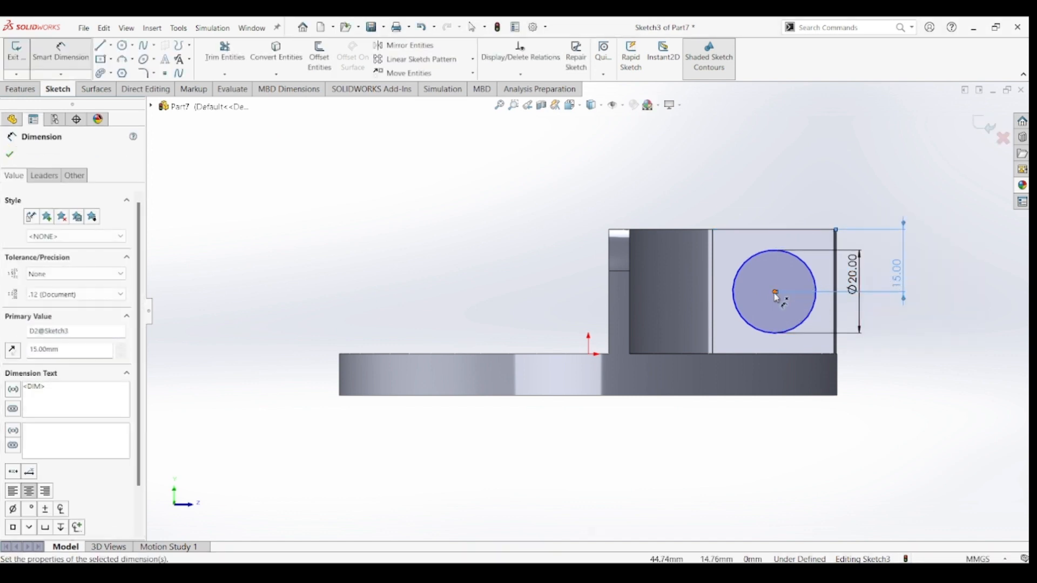
Place the second circle's centre 39.6 mm horizontally from the outer edge of the filleted leg and finish dimensioning.
left_click(776, 292)
left_click(611, 295)
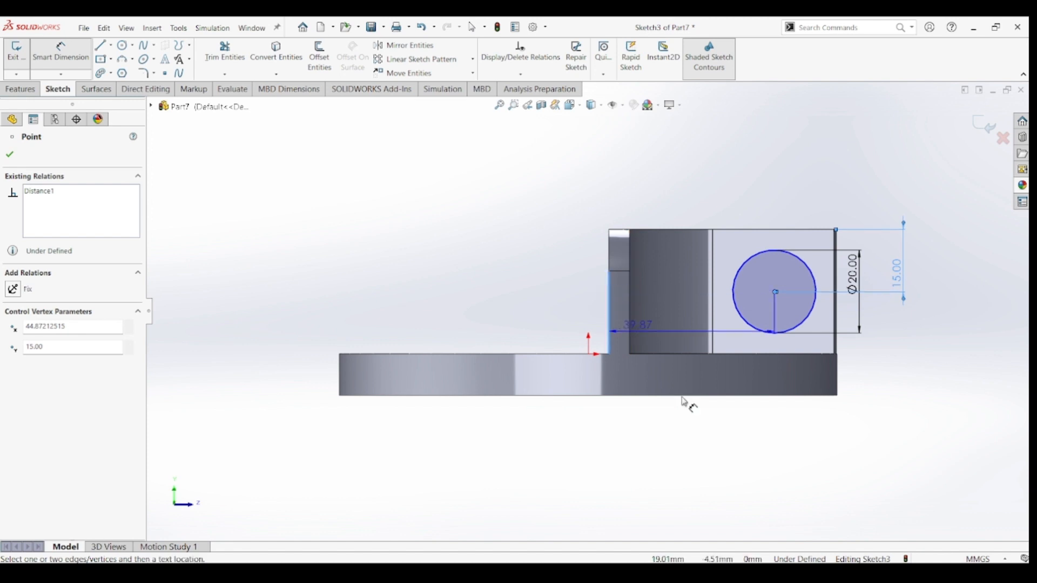
left_click(693, 432)
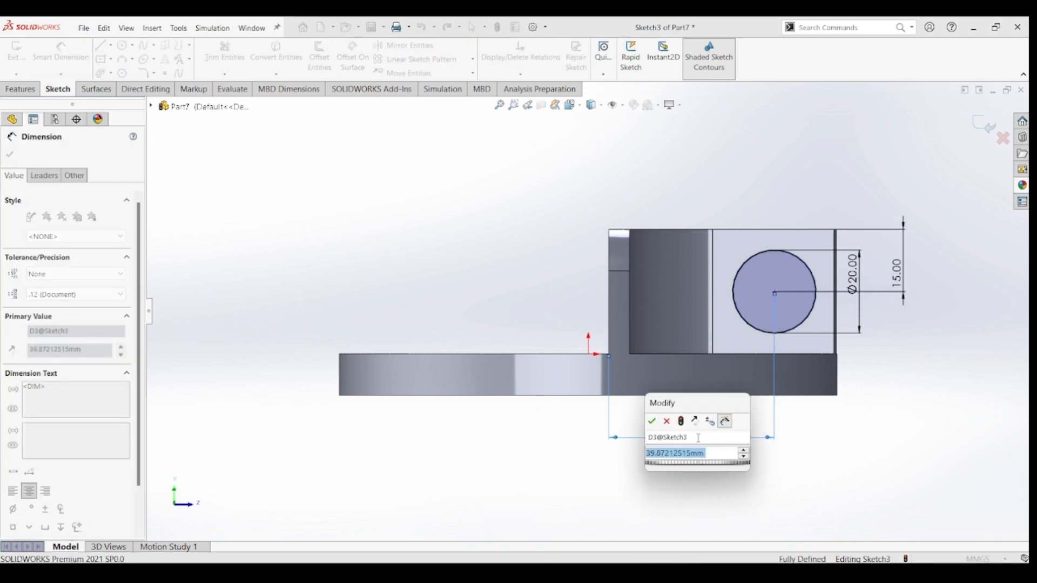
type("39.6")
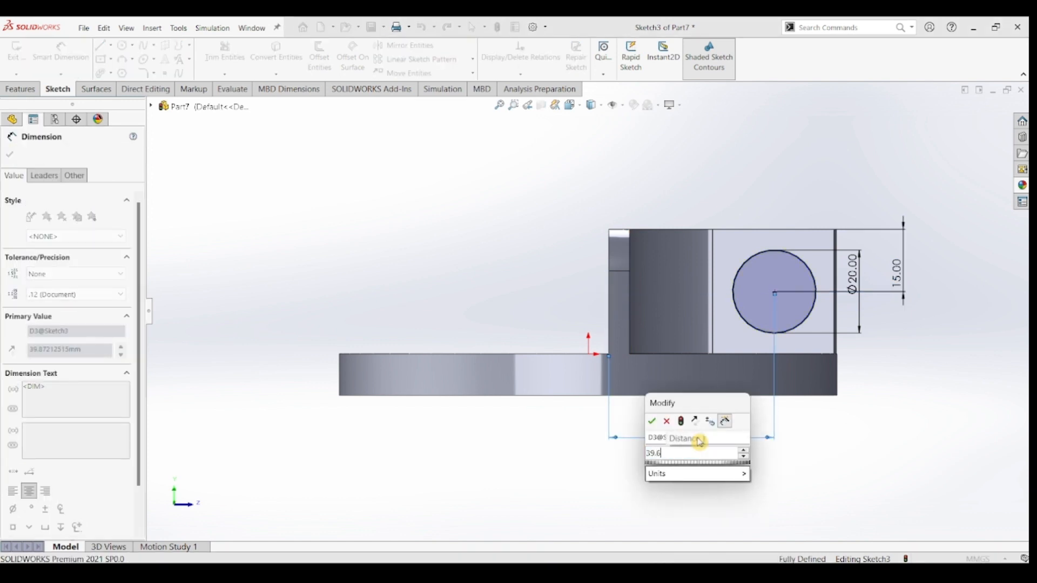
key("Return")
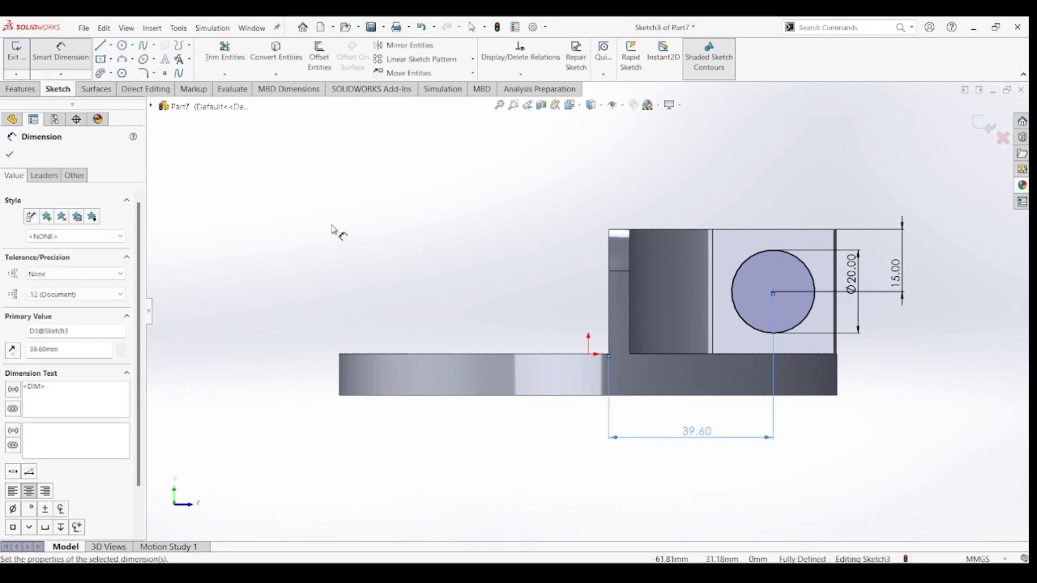
left_click(12, 156)
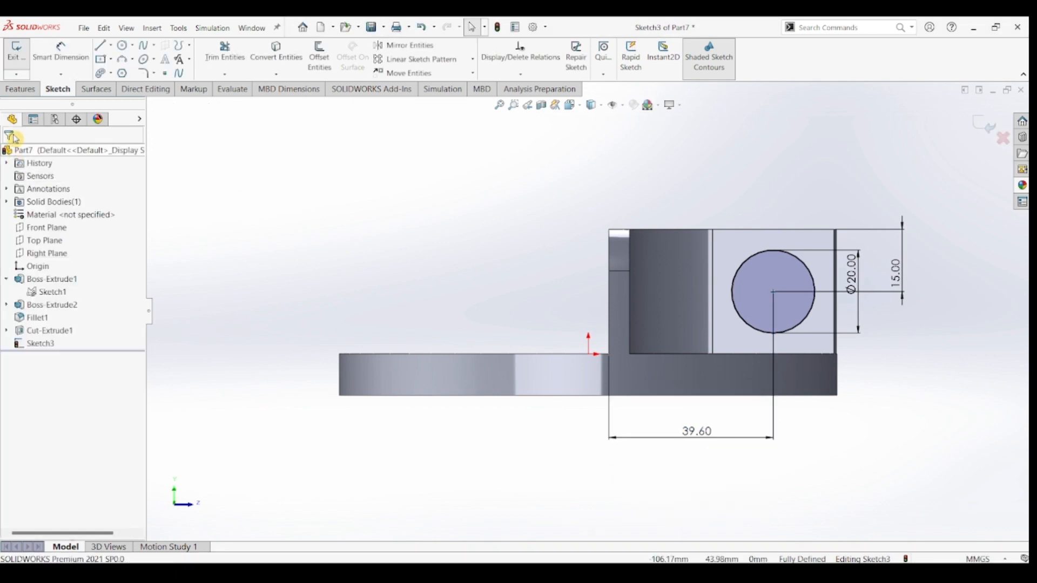
Cut the 20 mm circle Through All the second wall leg and show the part in isometric view.
left_click(24, 91)
left_click(185, 57)
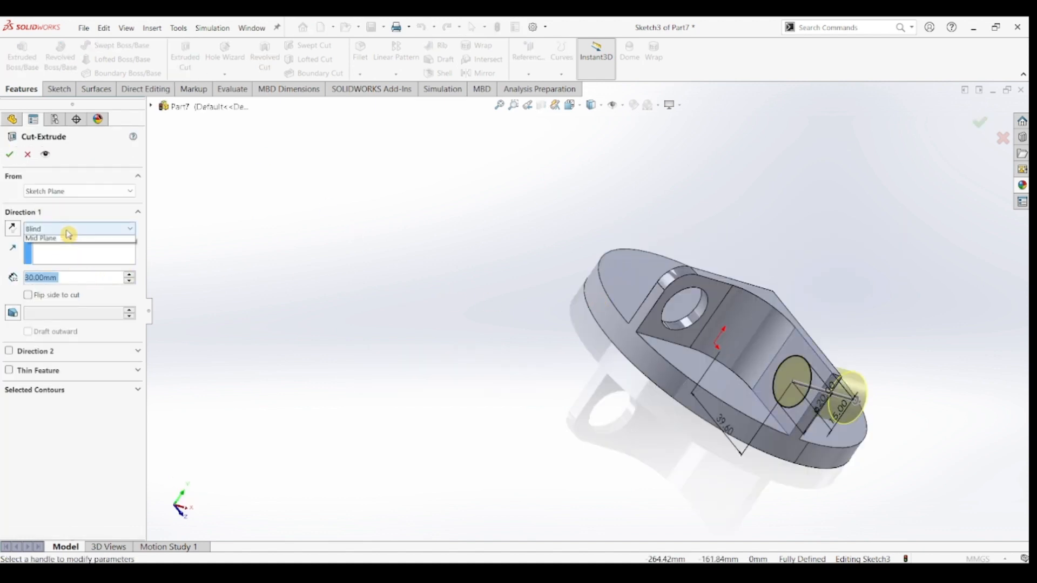
left_click(71, 229)
left_click(60, 245)
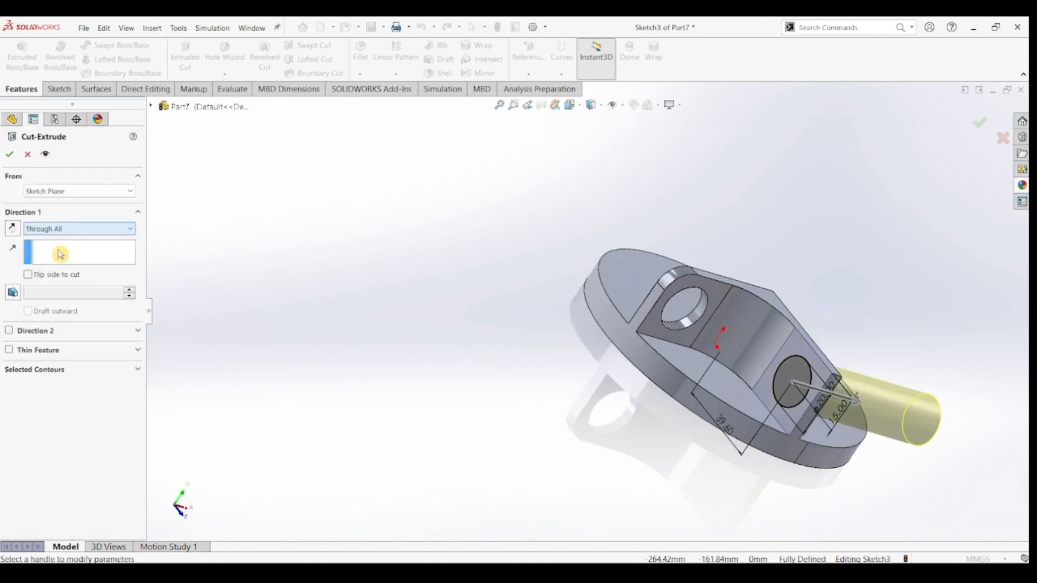
left_click(12, 154)
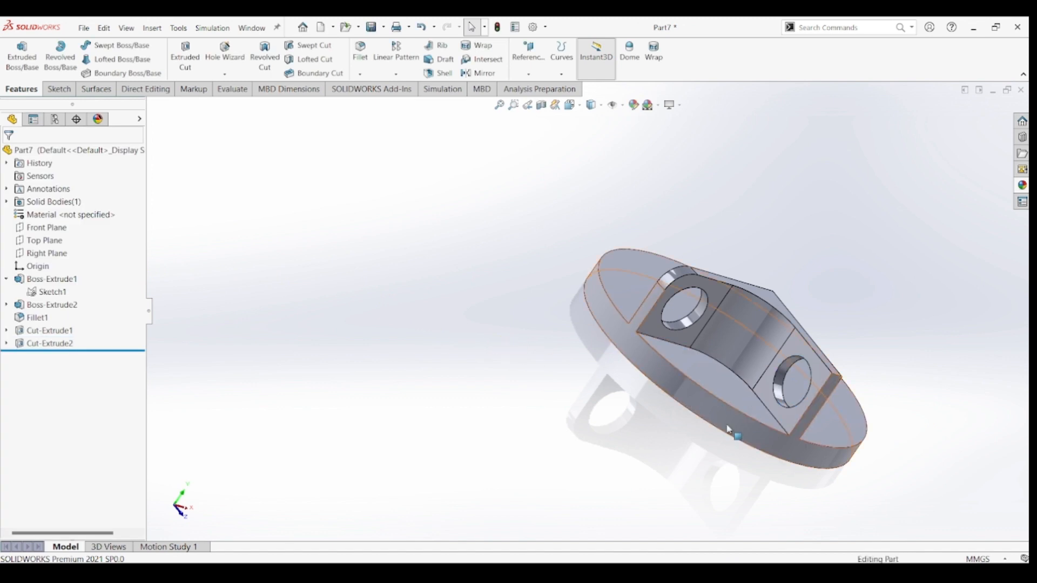
key("ctrl+7")
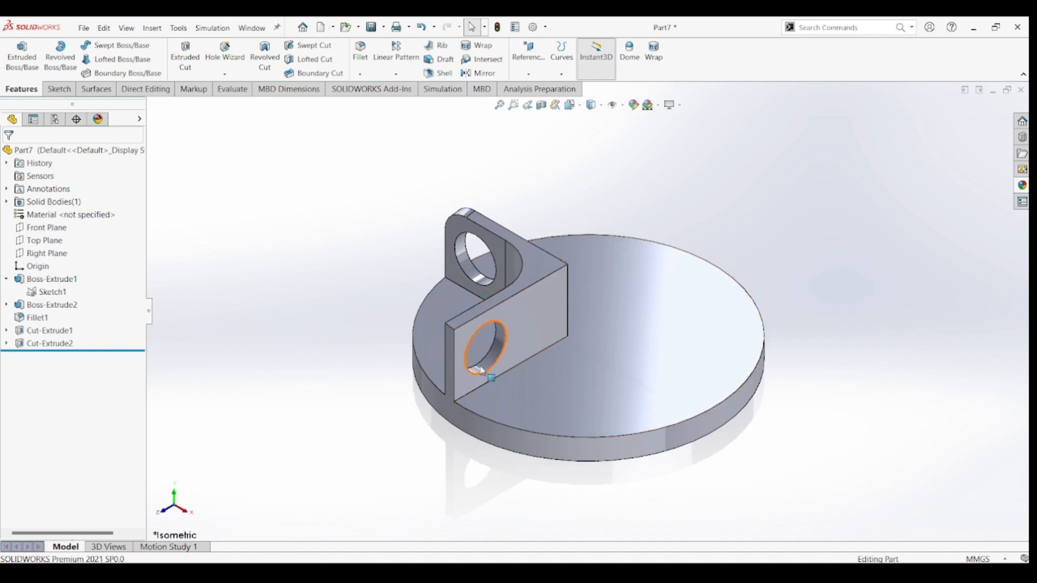
Show the temporary axes and start a circular pattern around the round base's central axis.
left_click(625, 105)
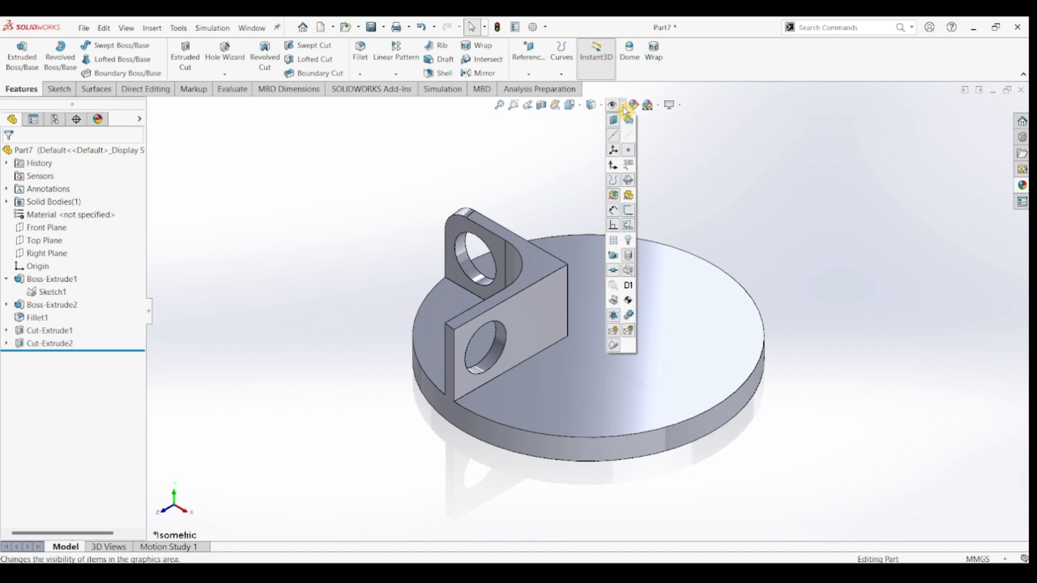
left_click(630, 140)
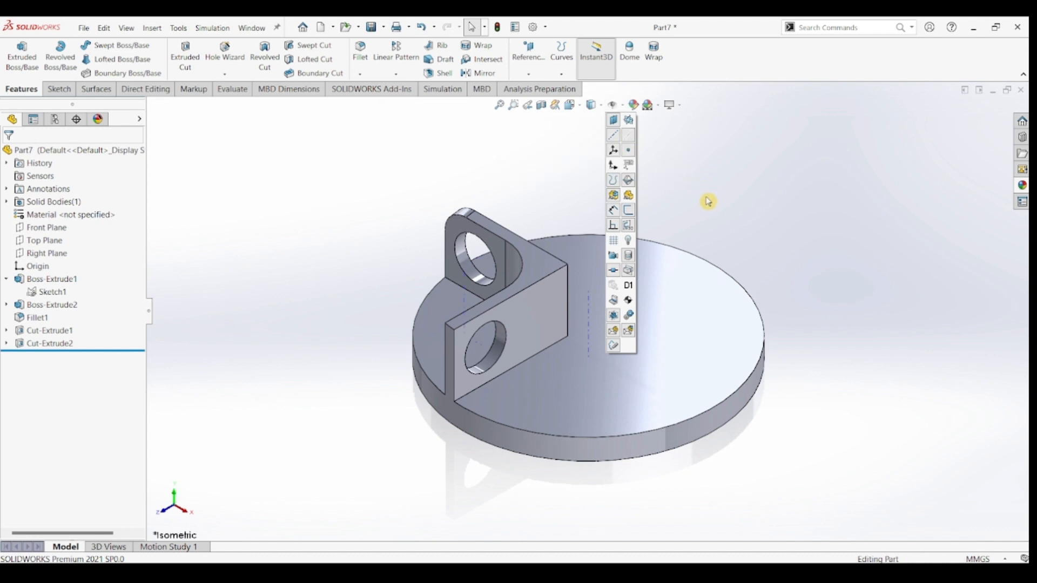
left_click(683, 228)
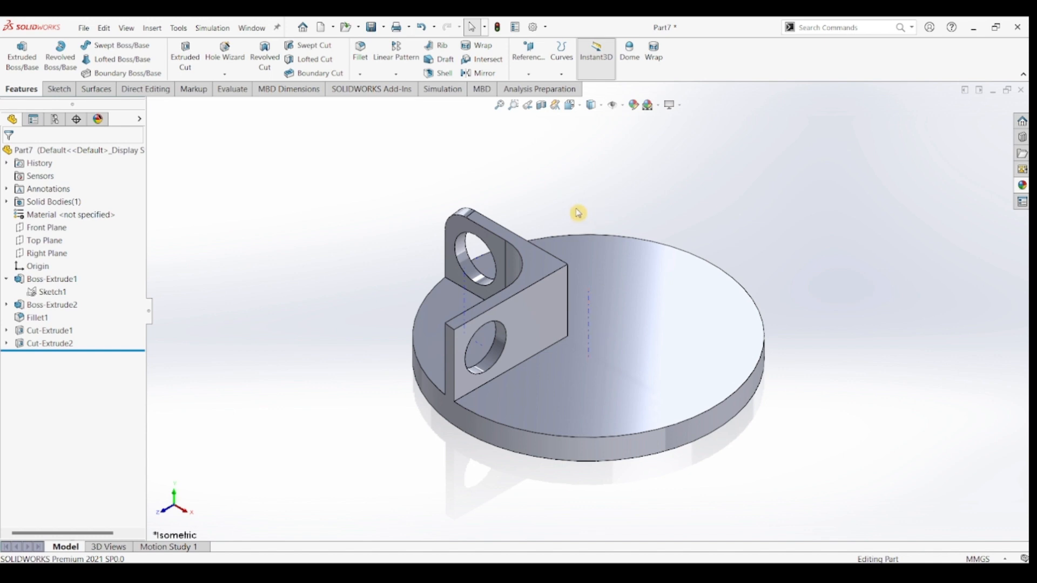
left_click(396, 76)
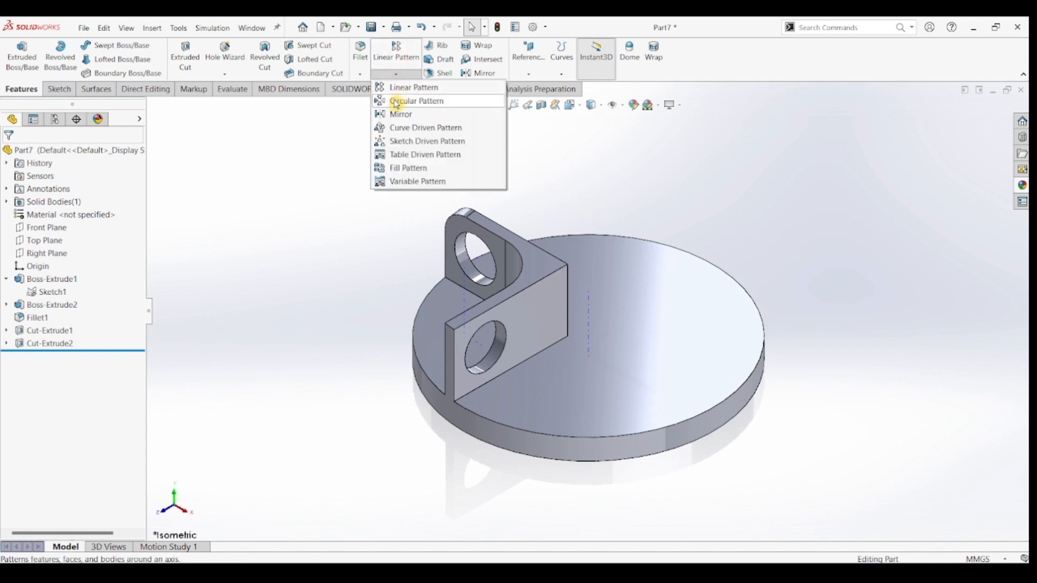
left_click(397, 101)
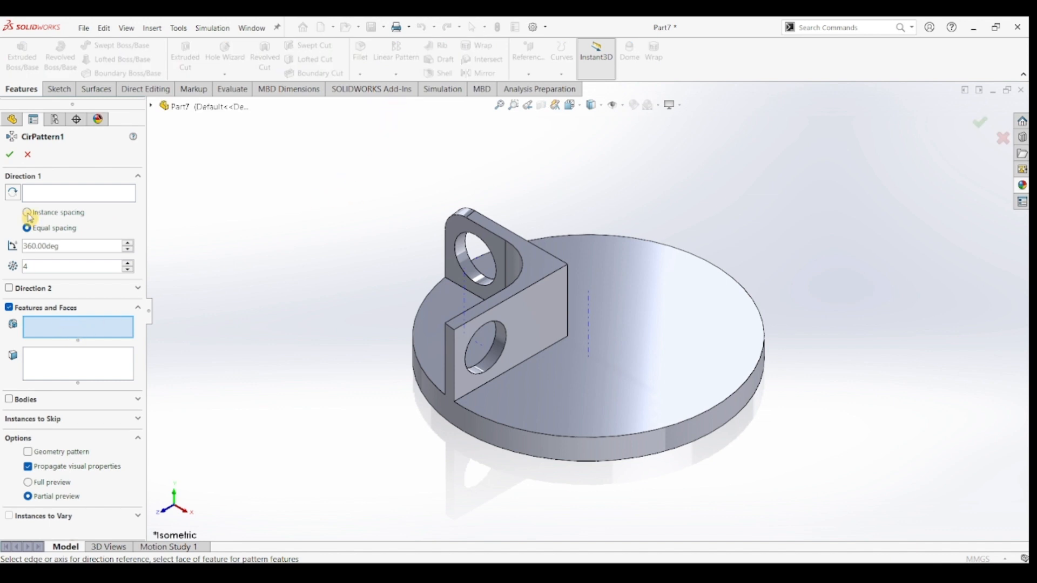
left_click(42, 203)
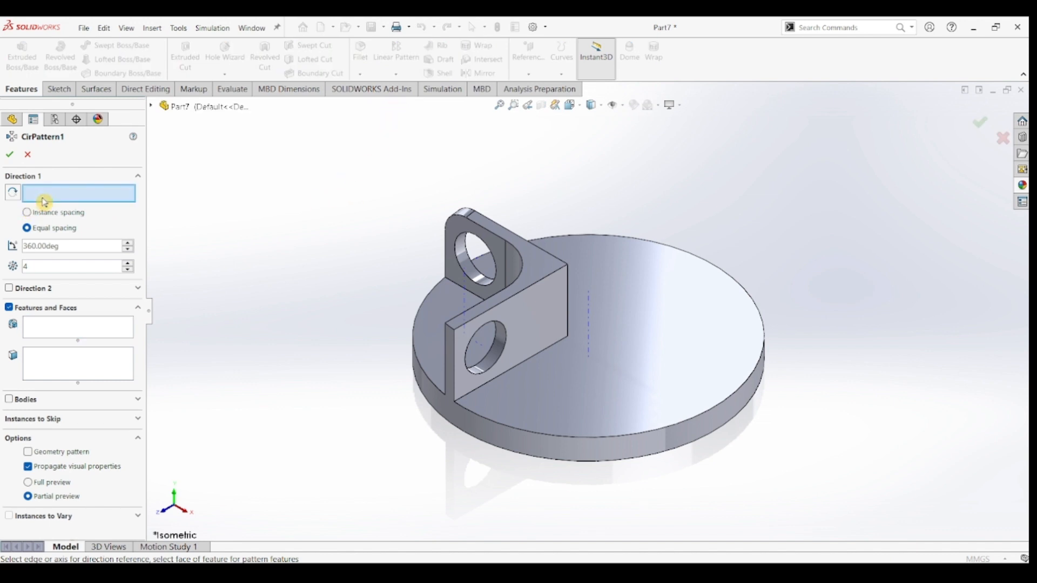
left_click(590, 312)
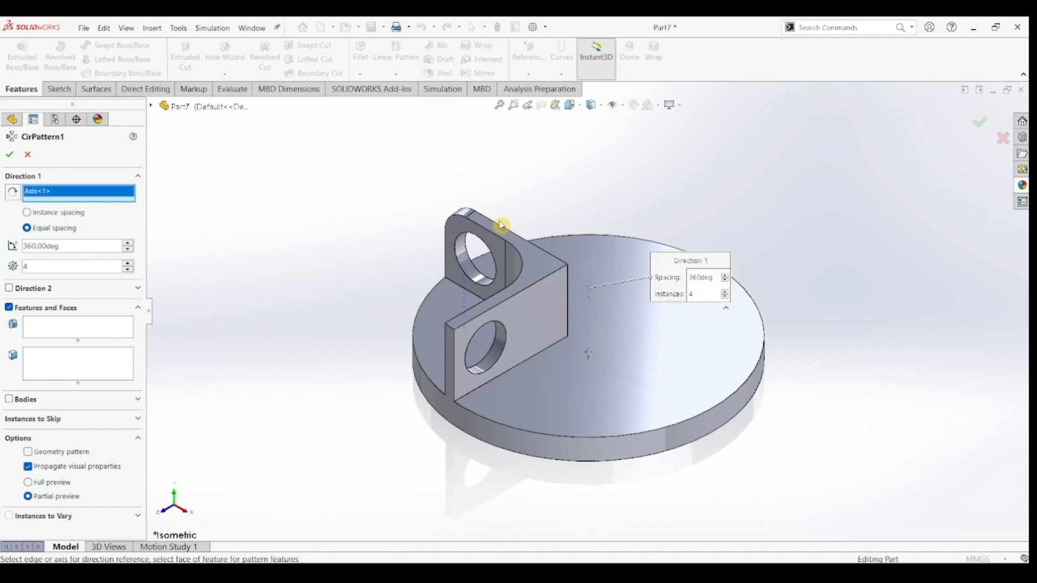
Pattern the L-shaped wall, both hole cuts and the fillet as 4 equally spaced instances over 360 degrees, and hide the temporary axes.
left_click(51, 328)
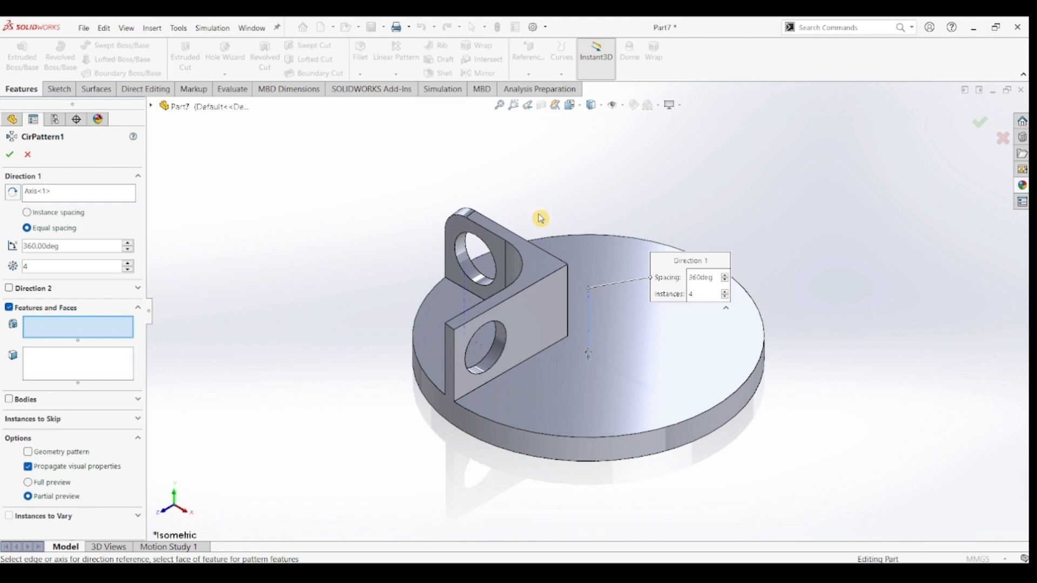
left_click(536, 268)
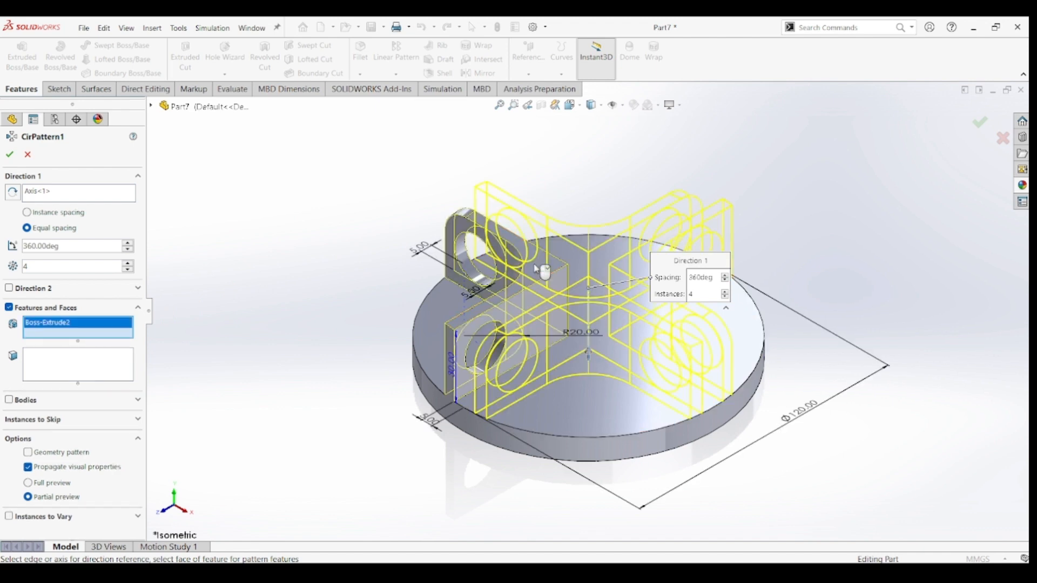
left_click(467, 264)
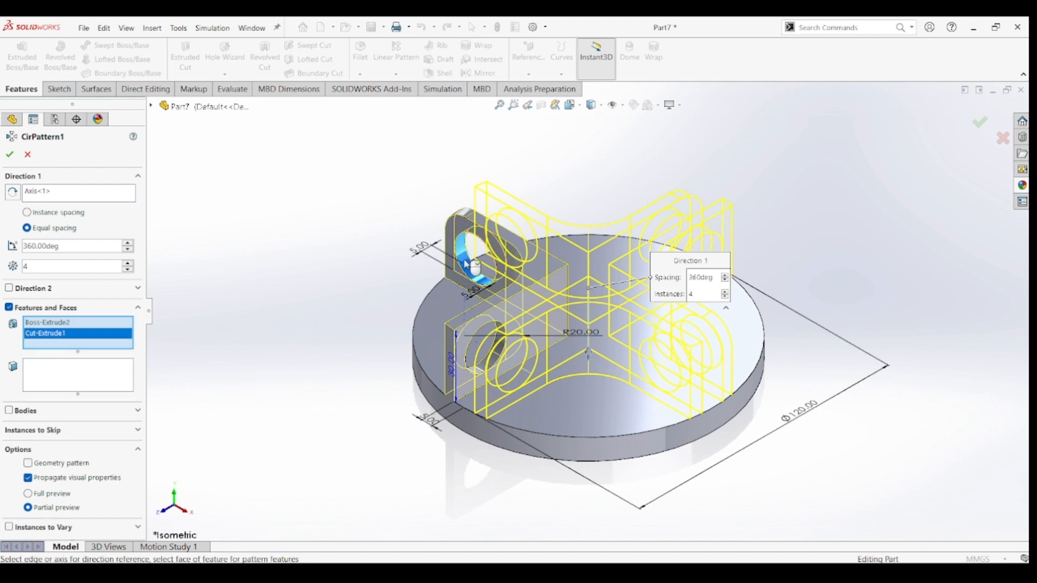
left_click(501, 357)
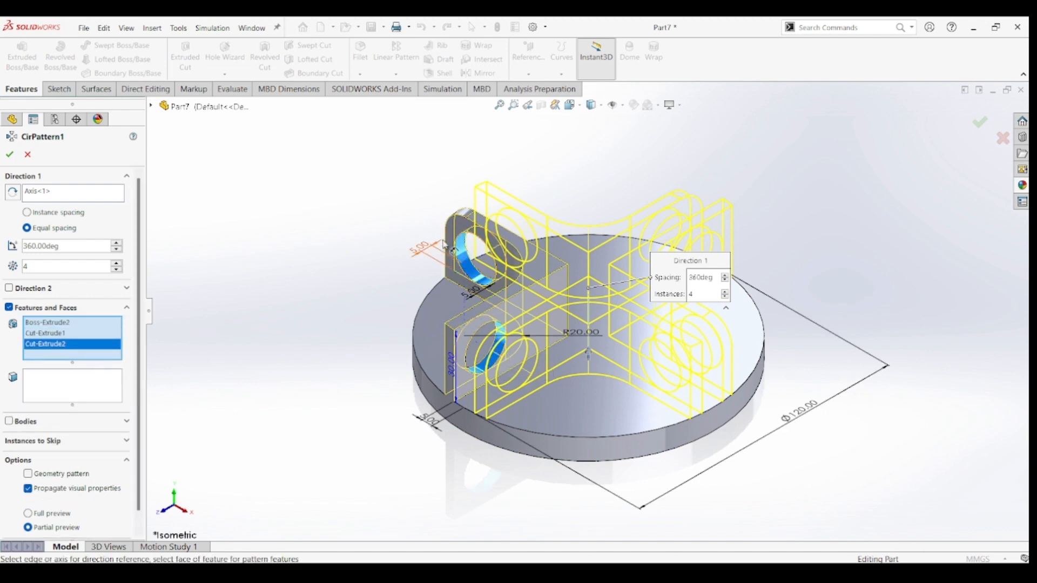
left_click(469, 217)
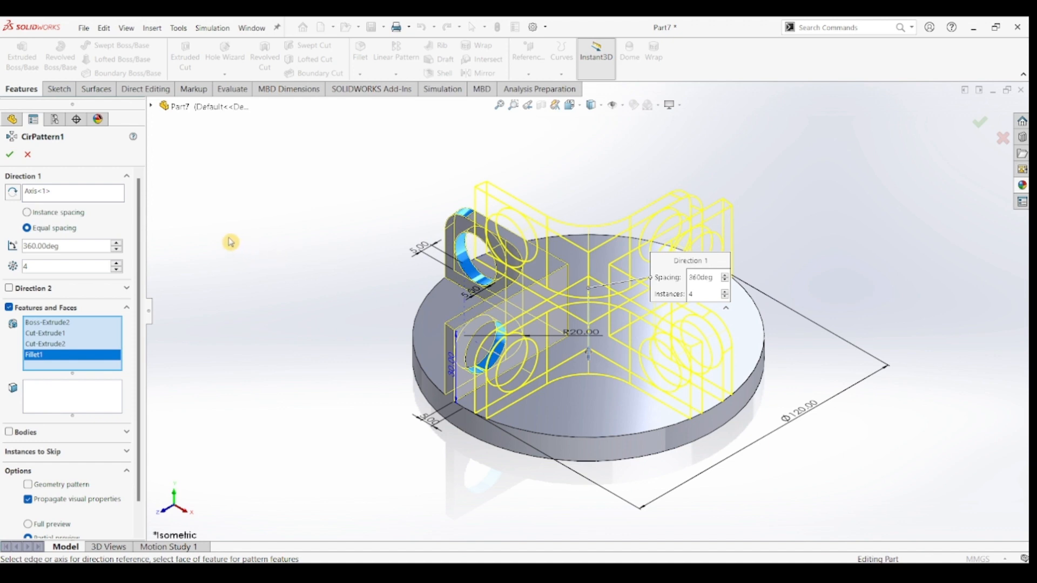
left_click(10, 155)
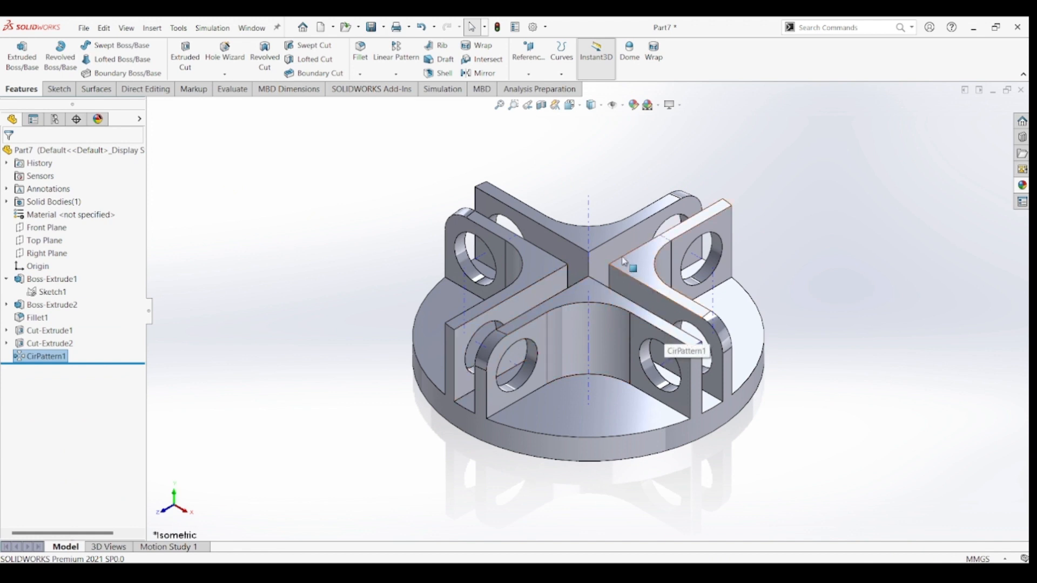
left_click(624, 109)
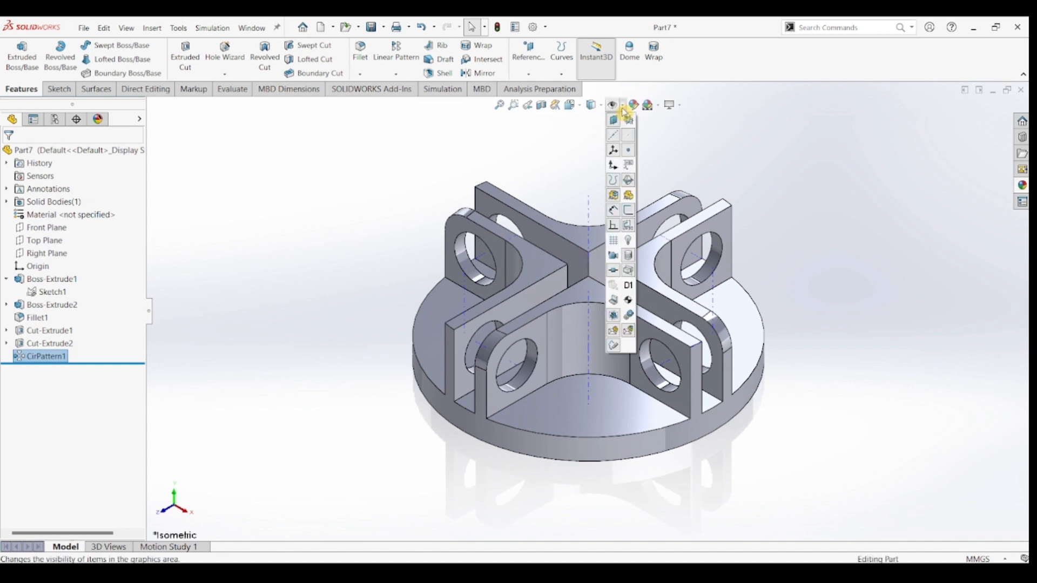
left_click(630, 139)
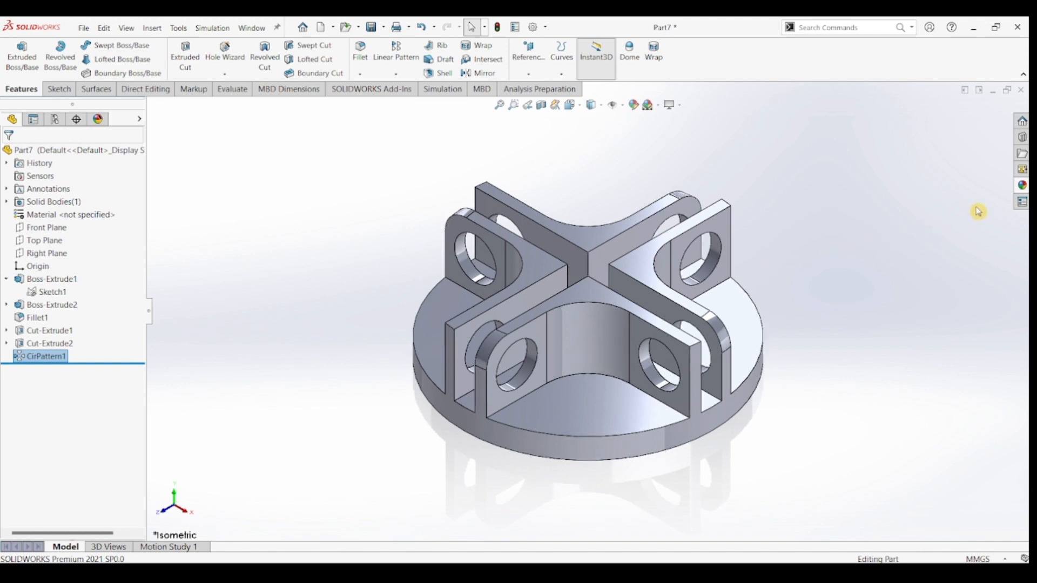
Apply the polished steel appearance to the selected circular pattern feature.
left_click(1021, 187)
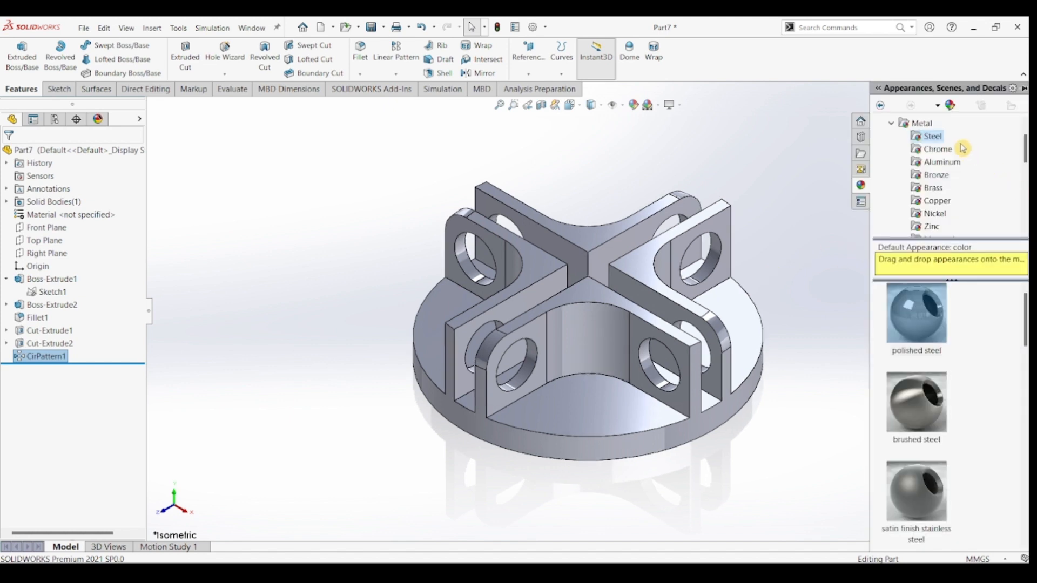
double_click(934, 315)
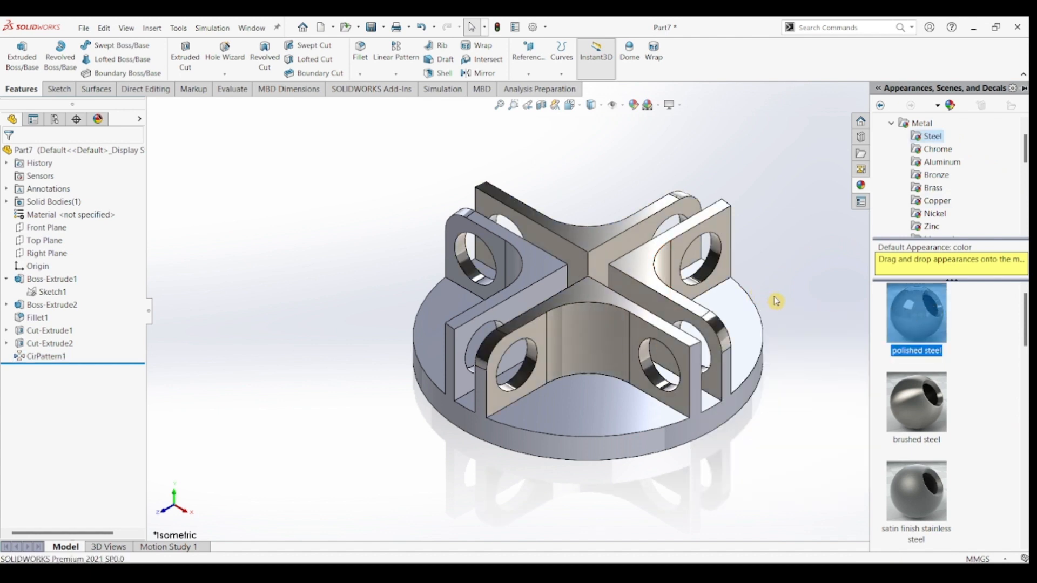
left_click(743, 294)
left_click(790, 267)
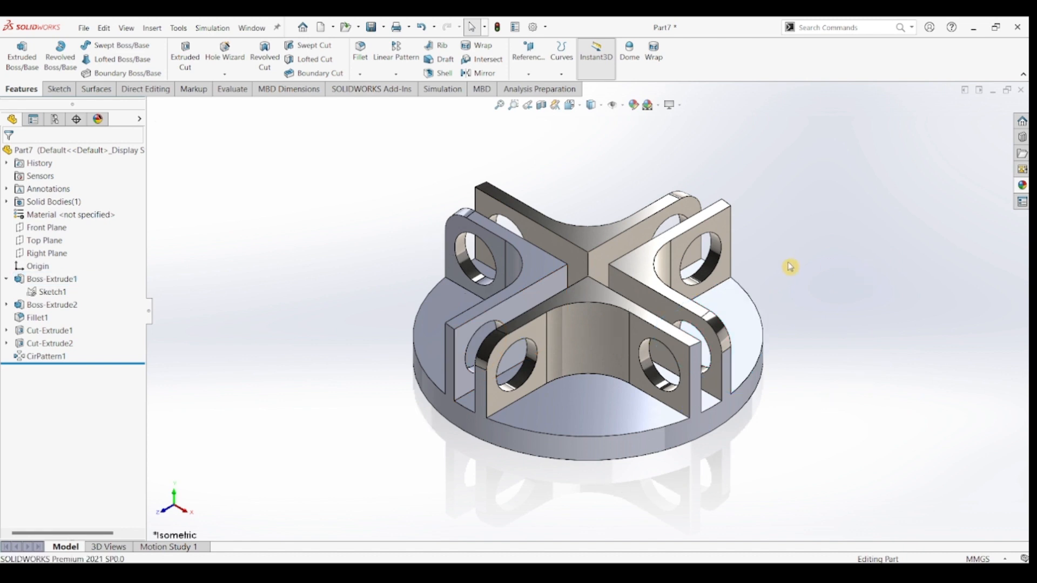
Apply the polished steel appearance to the whole part, including the round base and original wall.
left_click(1023, 186)
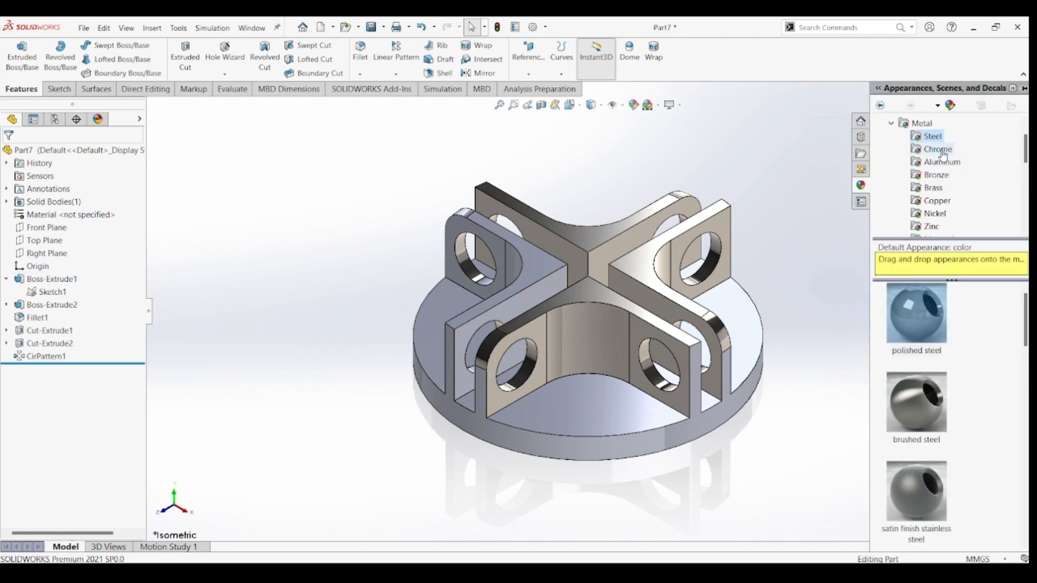
double_click(917, 313)
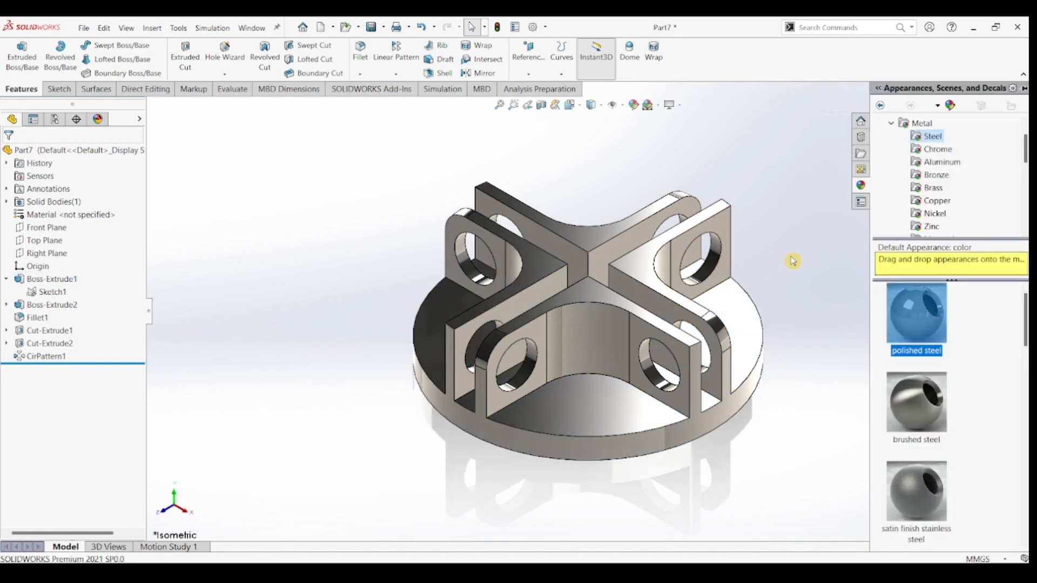
left_click(793, 261)
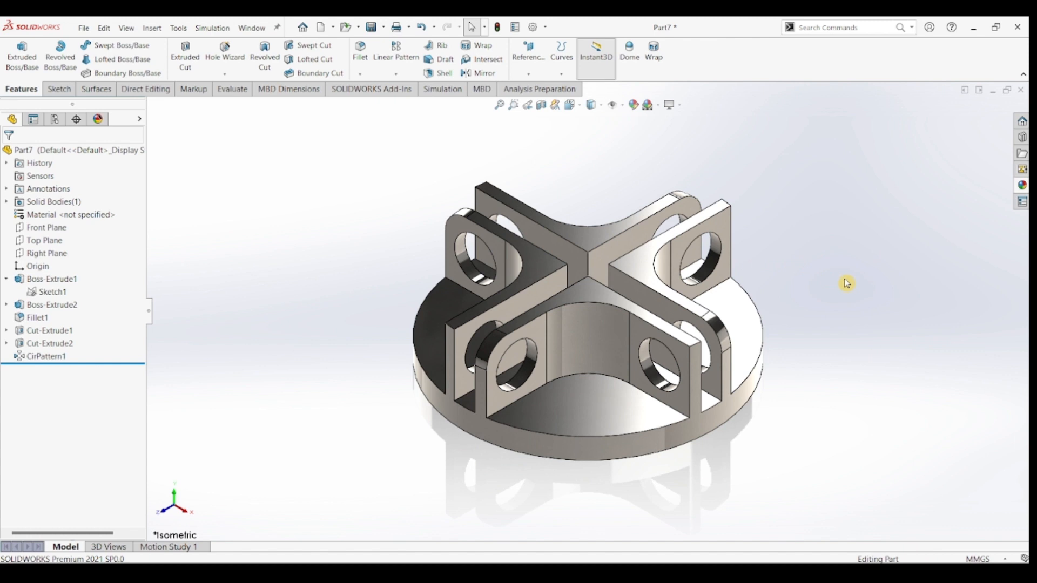